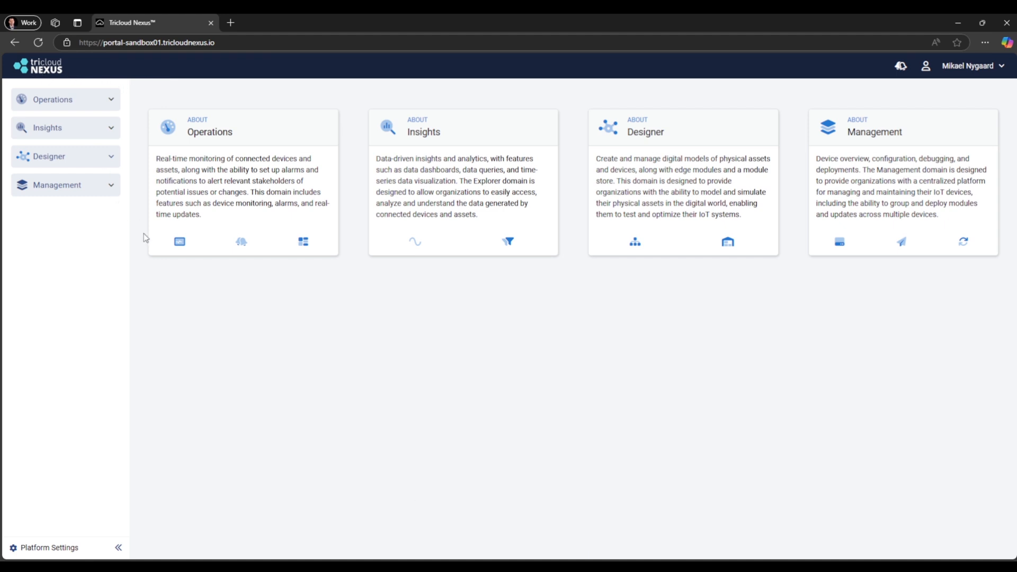
Open the Designer assets and show the data connectors of the Fredericia area in the Mintastic_1 hierarchy
{"action": "left_click", "coordinate": [44, 159]}
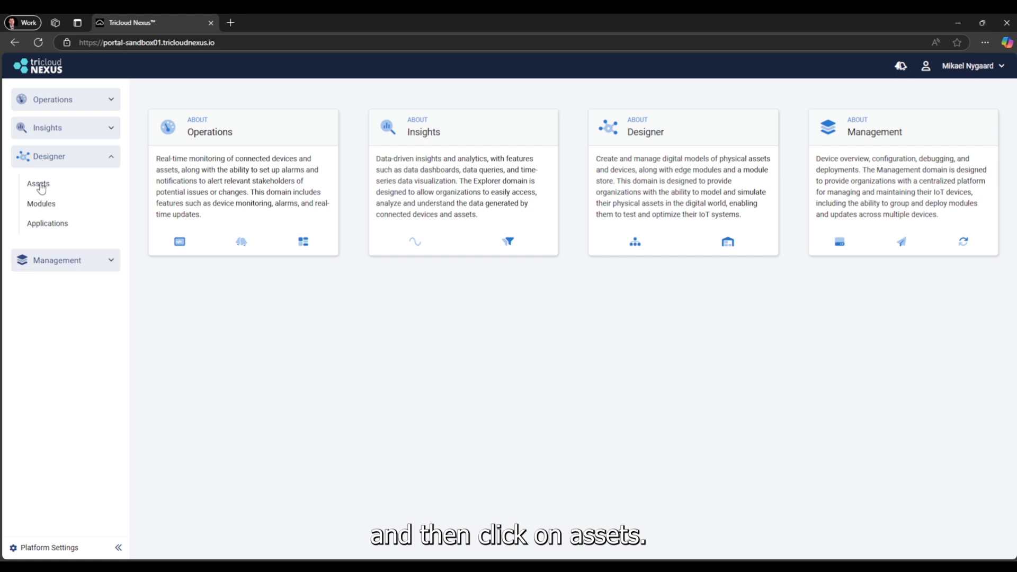
{"action": "left_click", "coordinate": [38, 186]}
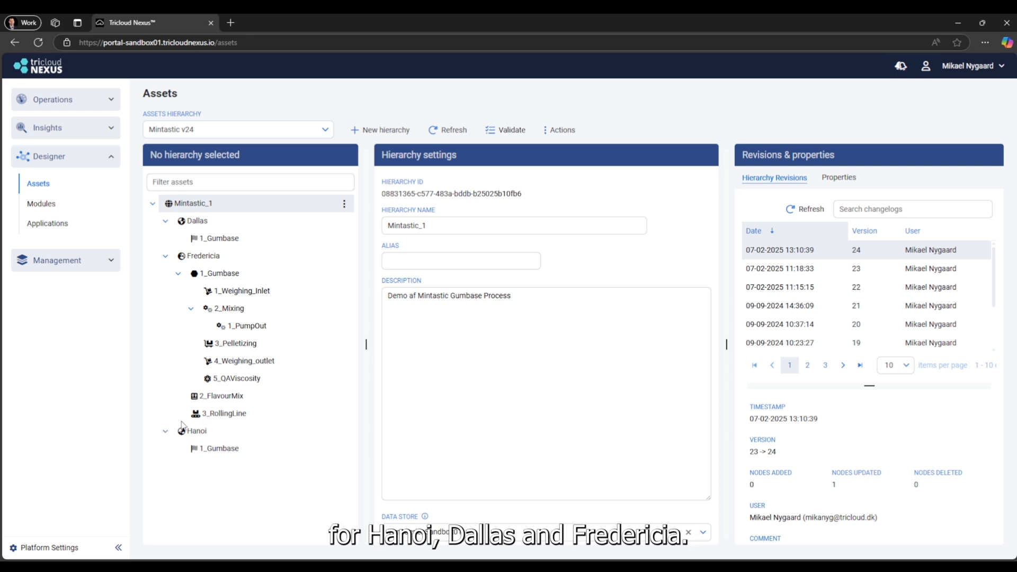
{"action": "left_click", "coordinate": [205, 256]}
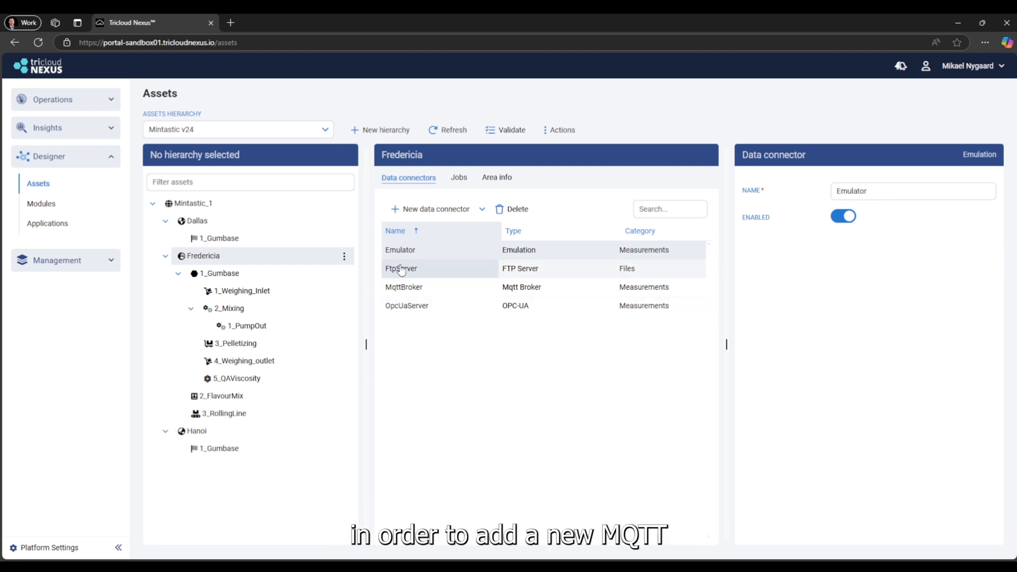
{"action": "left_click", "coordinate": [427, 212]}
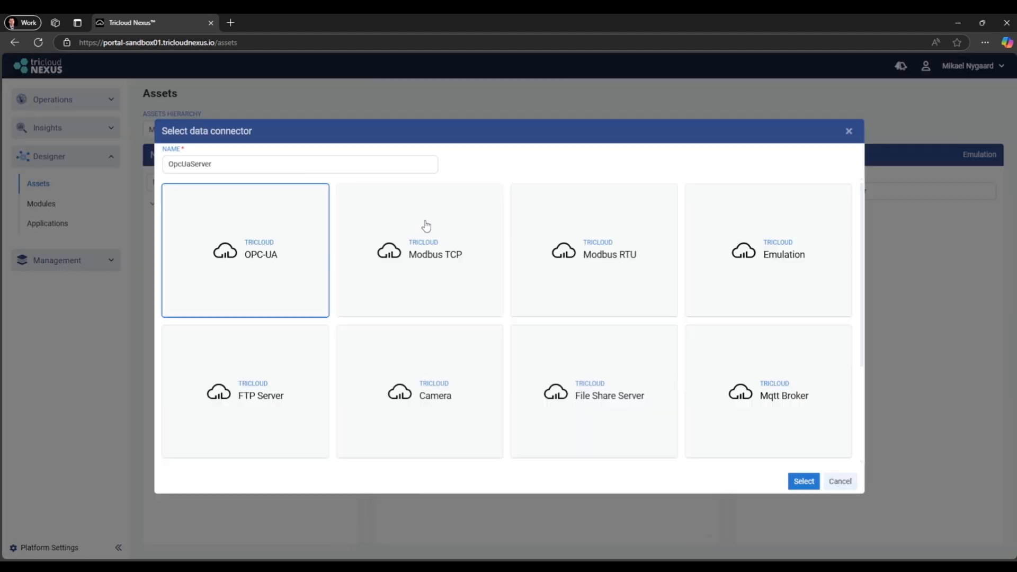
{"action": "left_click", "coordinate": [773, 404]}
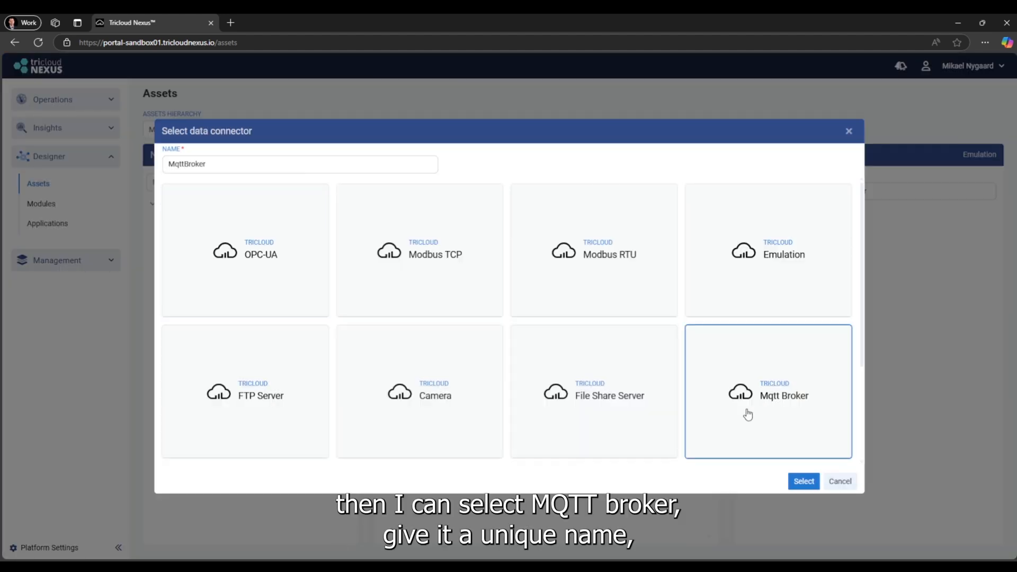
{"action": "left_click", "coordinate": [170, 165]}
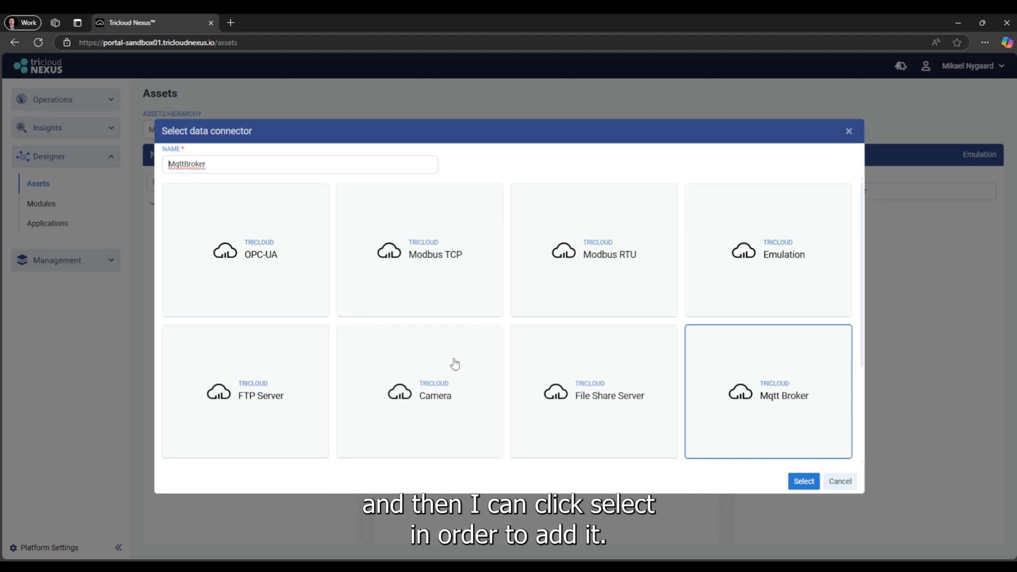
{"action": "left_click", "coordinate": [840, 482]}
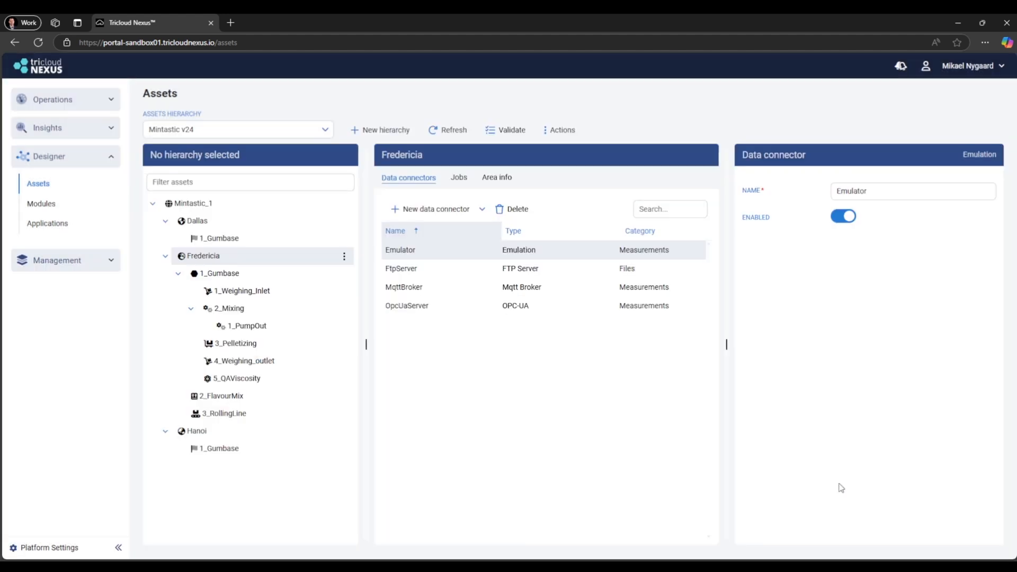
Add a new topic to Fredericia's existing MqttBroker connector and name it QualityControl
{"action": "left_click", "coordinate": [403, 291]}
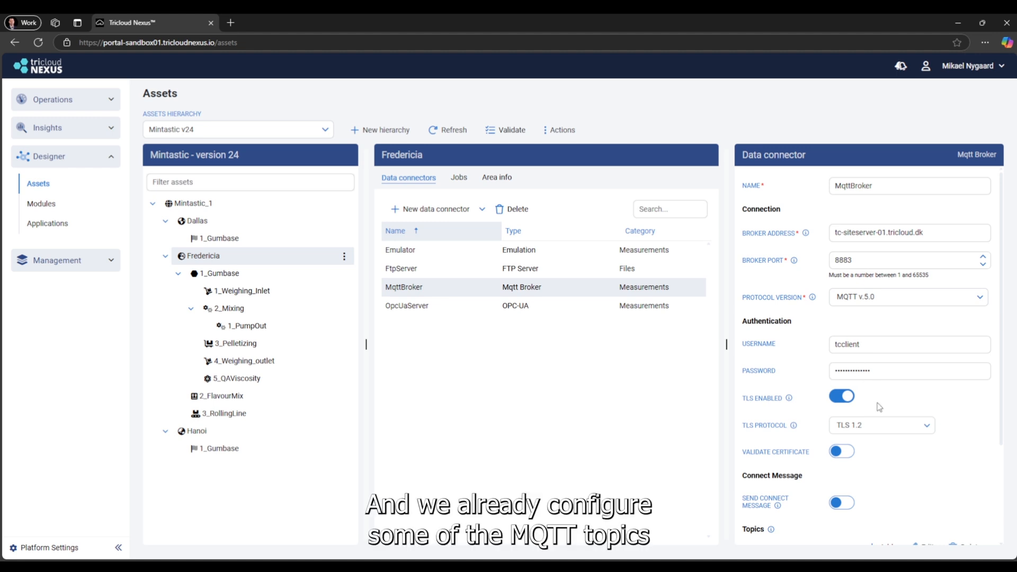
{"action": "scroll", "coordinate": [876, 408], "scroll_direction": "down", "scroll_amount": 3}
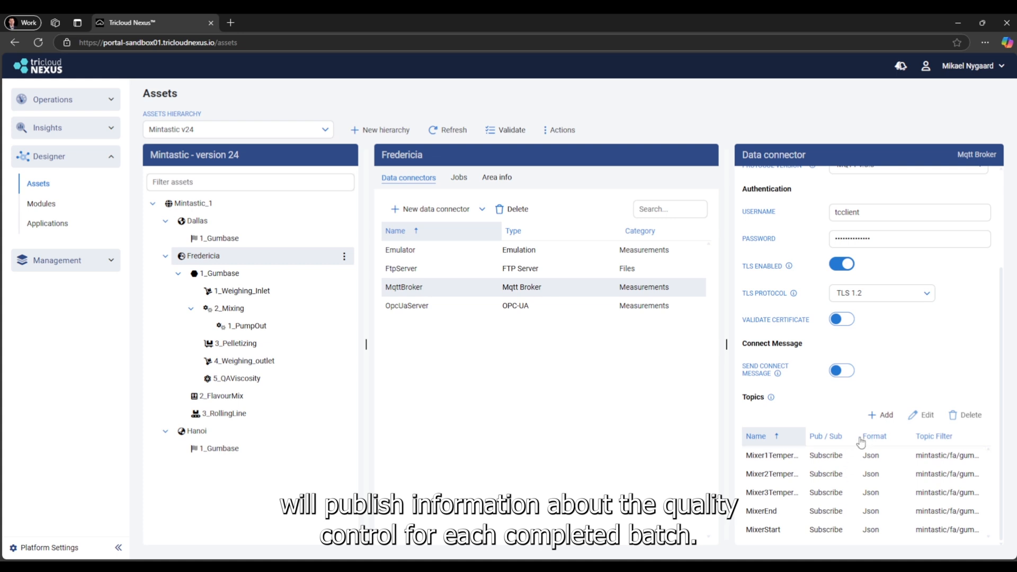
{"action": "left_click", "coordinate": [885, 416]}
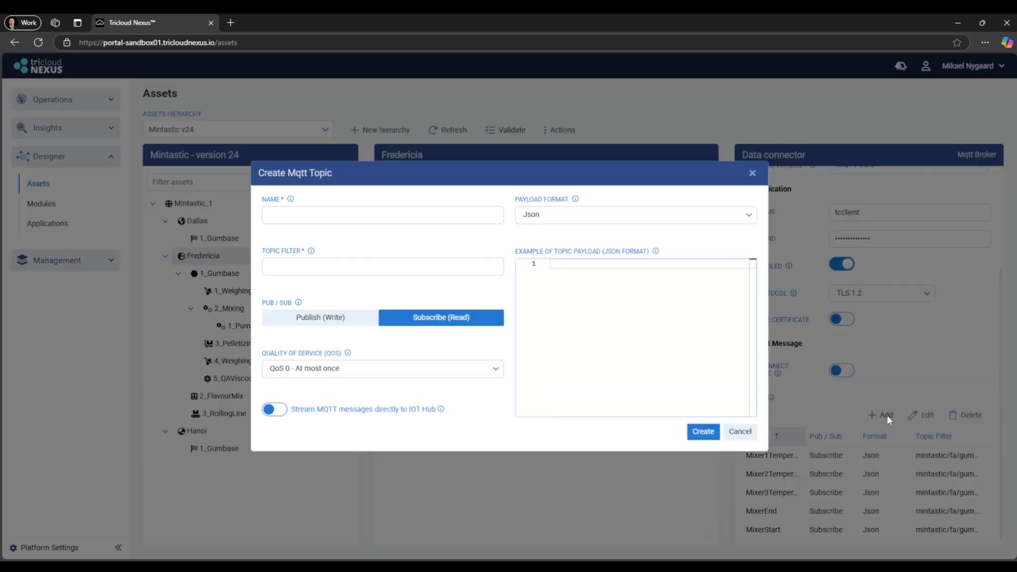
{"action": "left_click", "coordinate": [292, 214]}
{"action": "type", "text": "QualityC"}
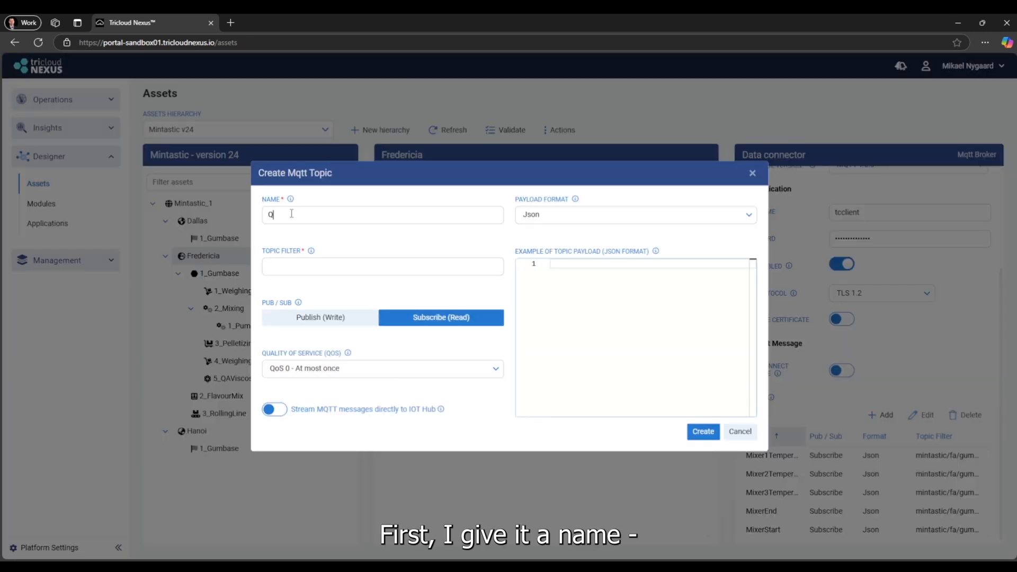
{"action": "type", "text": "ontr"}
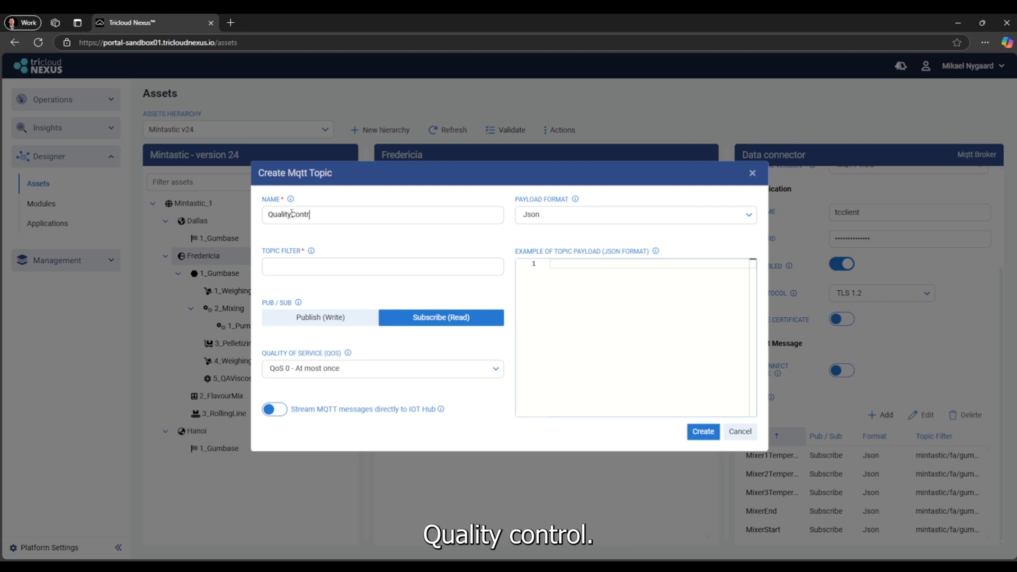
{"action": "type", "text": "ol"}
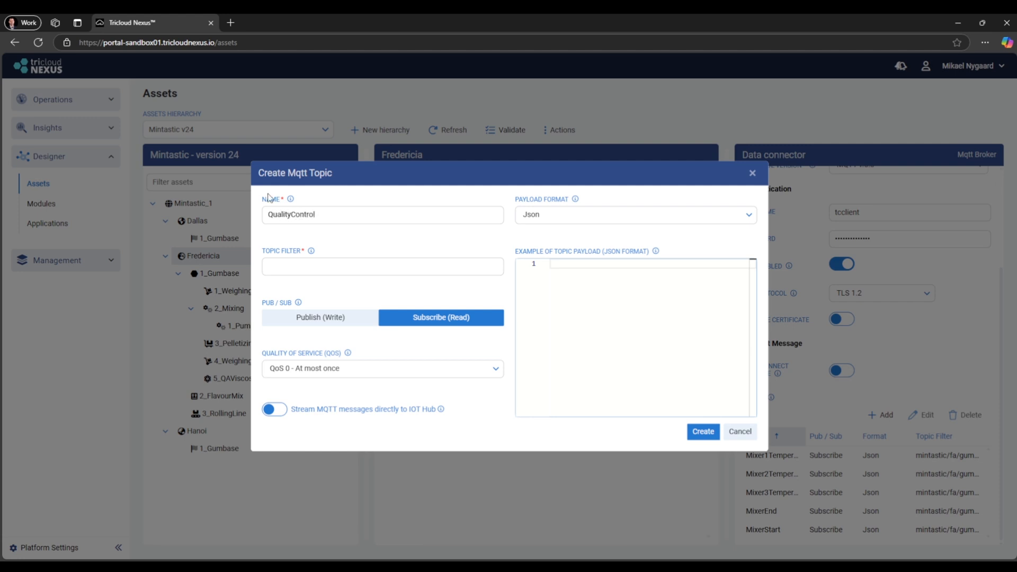
Set the topic filter to mintastic/fa/gumbase/laboratory/qualitymetrics with Subscribe (Read) access
{"action": "left_click", "coordinate": [280, 266]}
{"action": "type", "text": "mintastic/fa/gumbase/laboratory/qualitymetrics"}
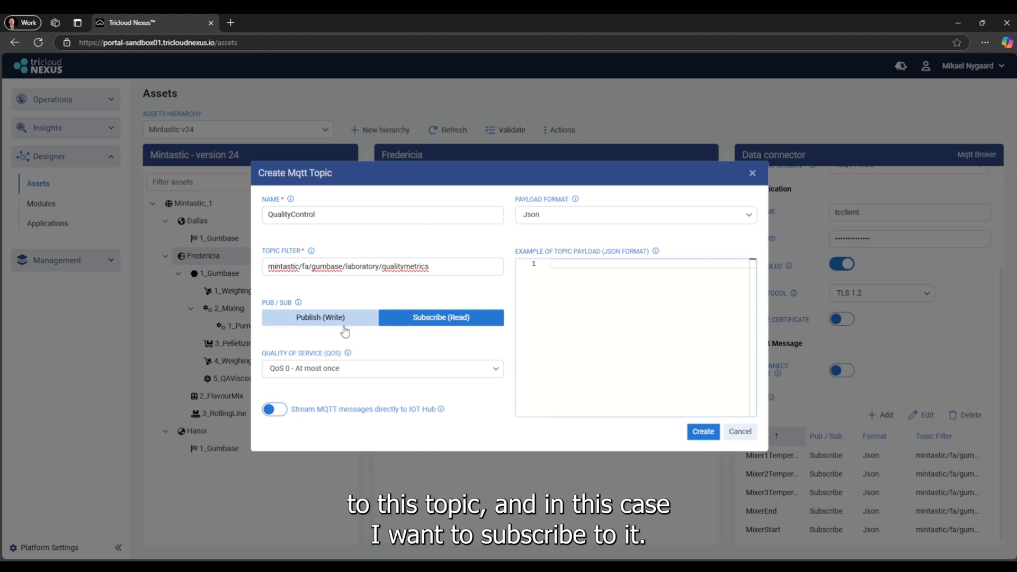
{"action": "left_click", "coordinate": [435, 325]}
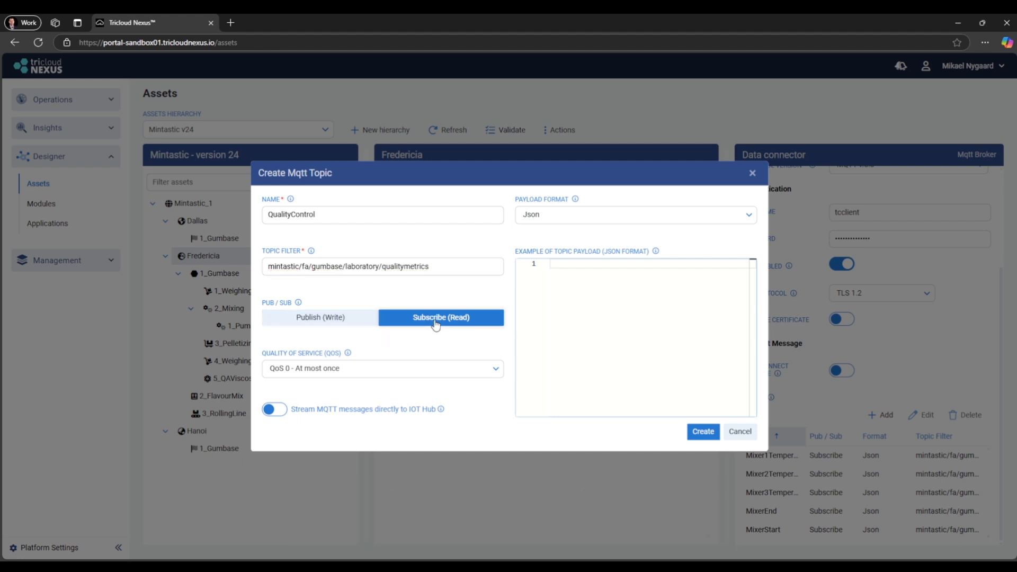
Choose the Json payload format, paste the example quality-control payload with batchId and viscosity, and create the topic
{"action": "left_click", "coordinate": [593, 216]}
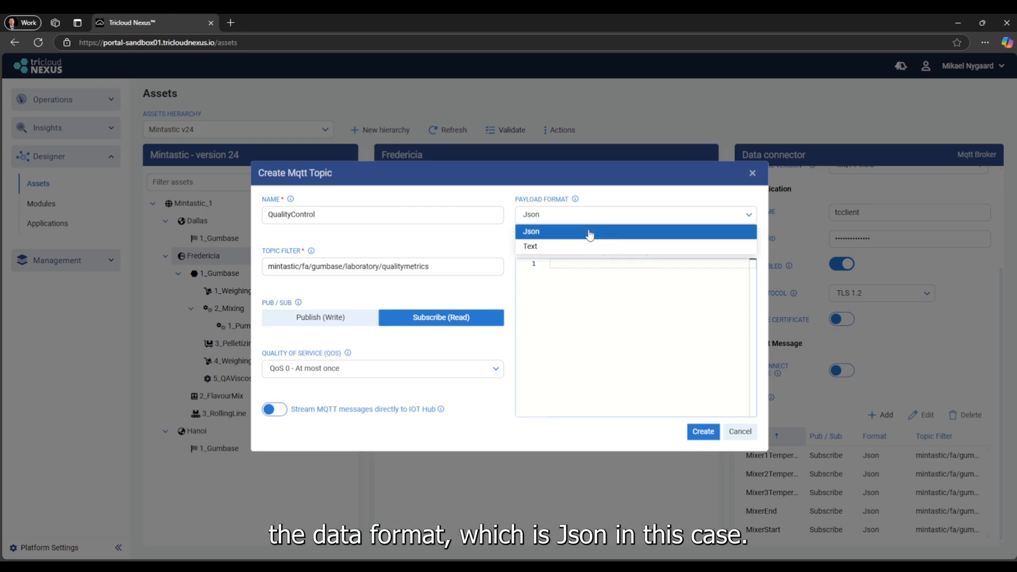
{"action": "left_click", "coordinate": [589, 235]}
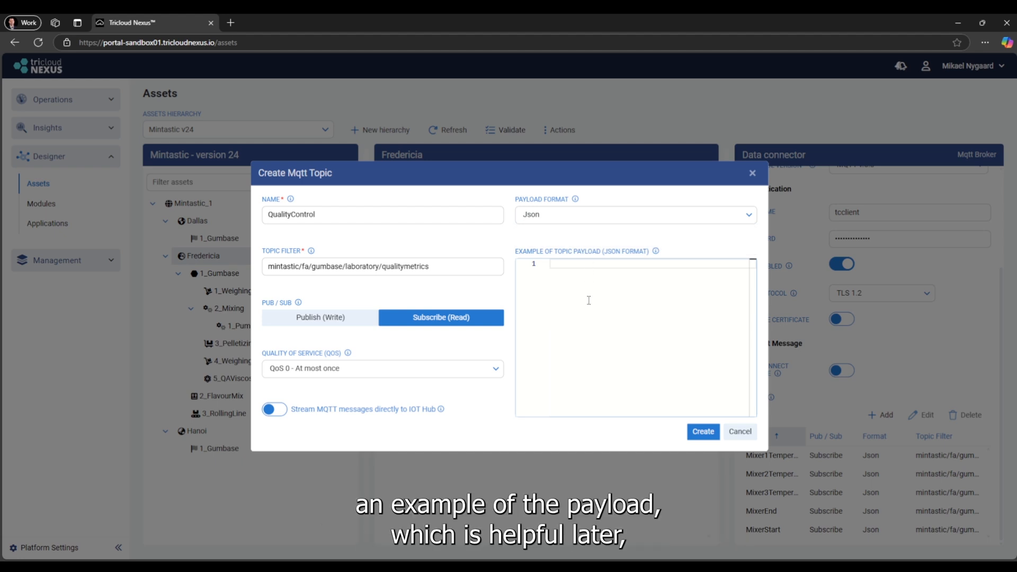
{"action": "key", "text": "ctrl+v"}
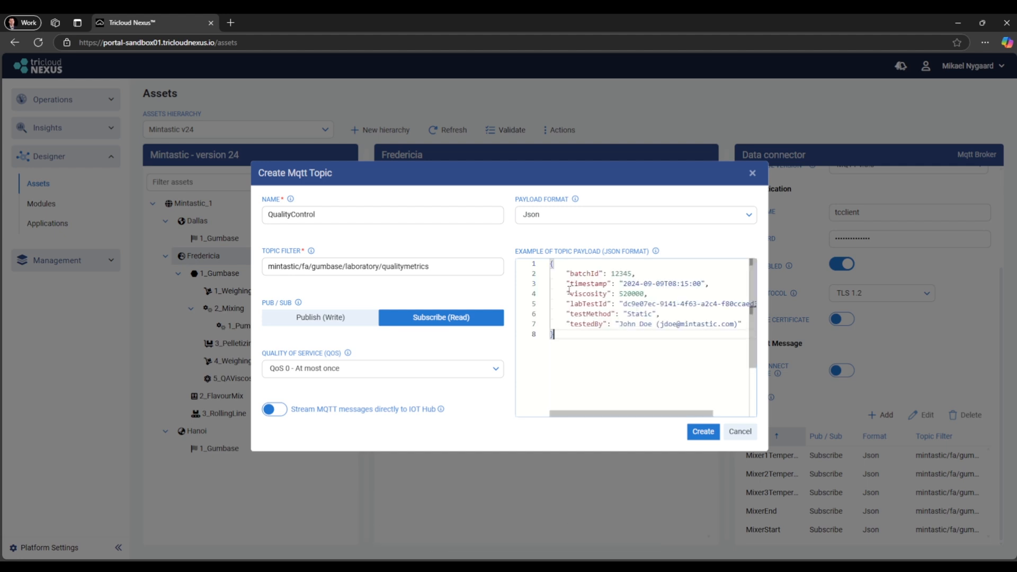
{"action": "left_click", "coordinate": [703, 432]}
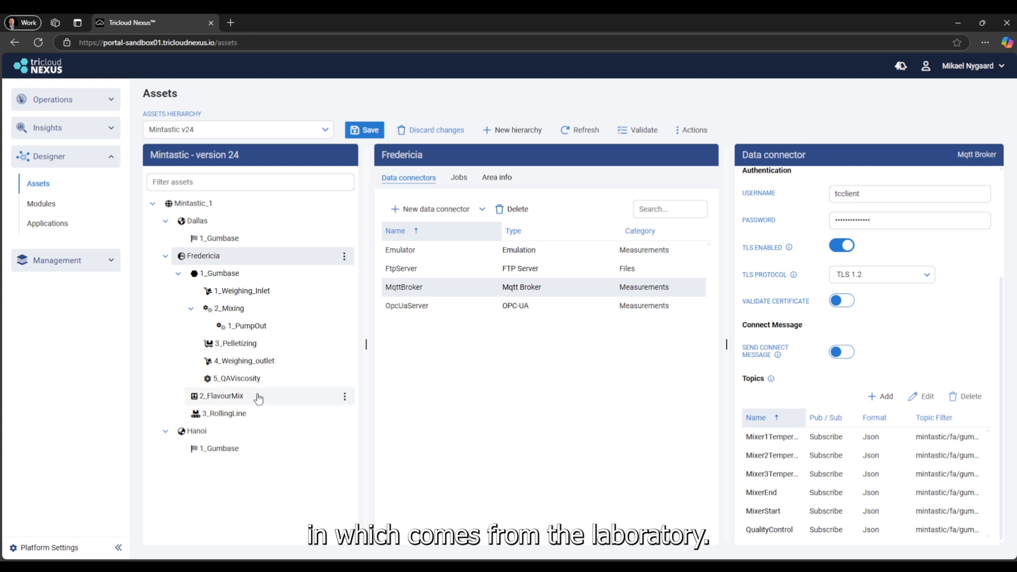
Add a new tag with the String measurement type to the 5_QAViscosity asset
{"action": "left_click", "coordinate": [242, 309]}
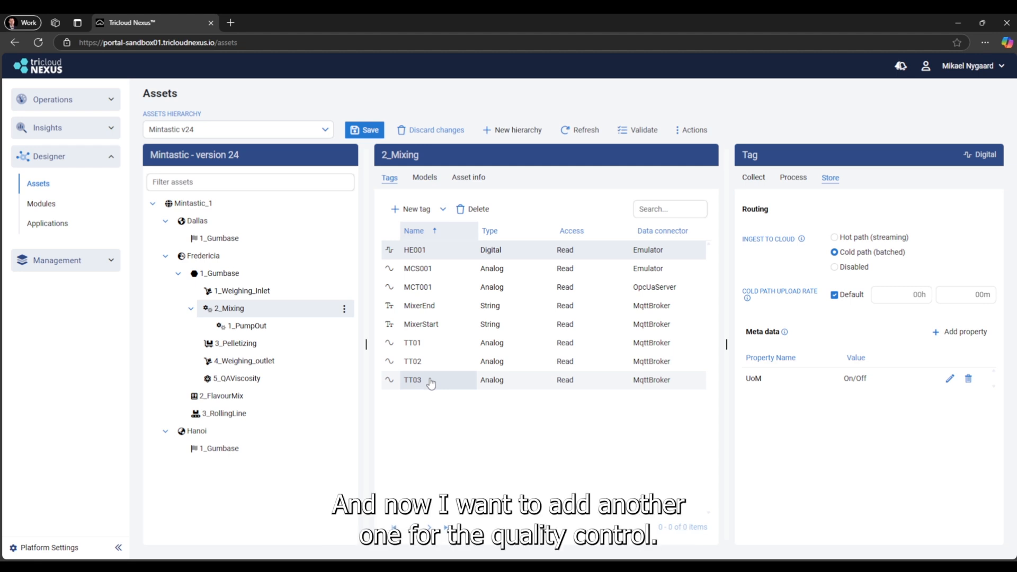
{"action": "left_click", "coordinate": [234, 385]}
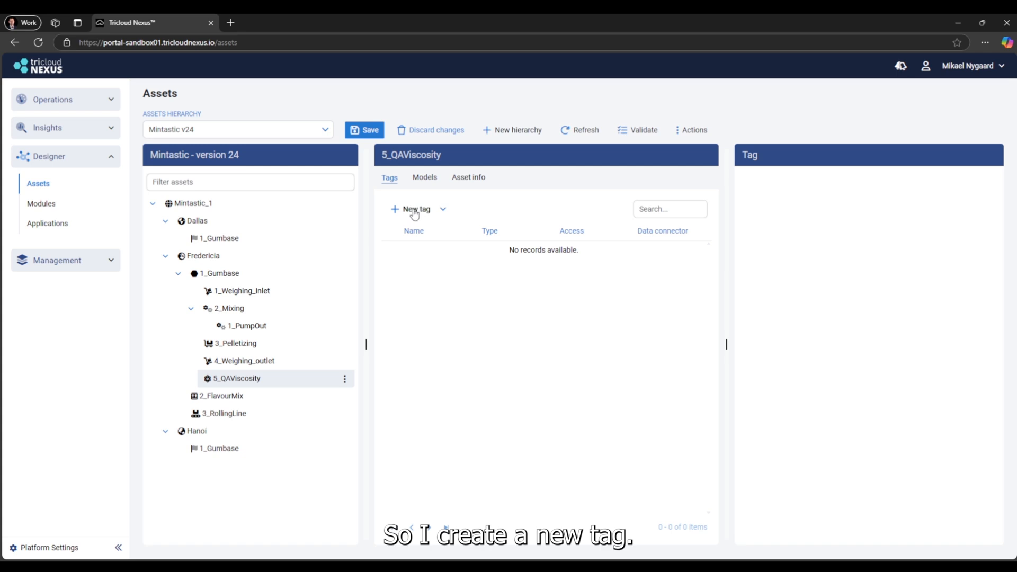
{"action": "left_click", "coordinate": [412, 210]}
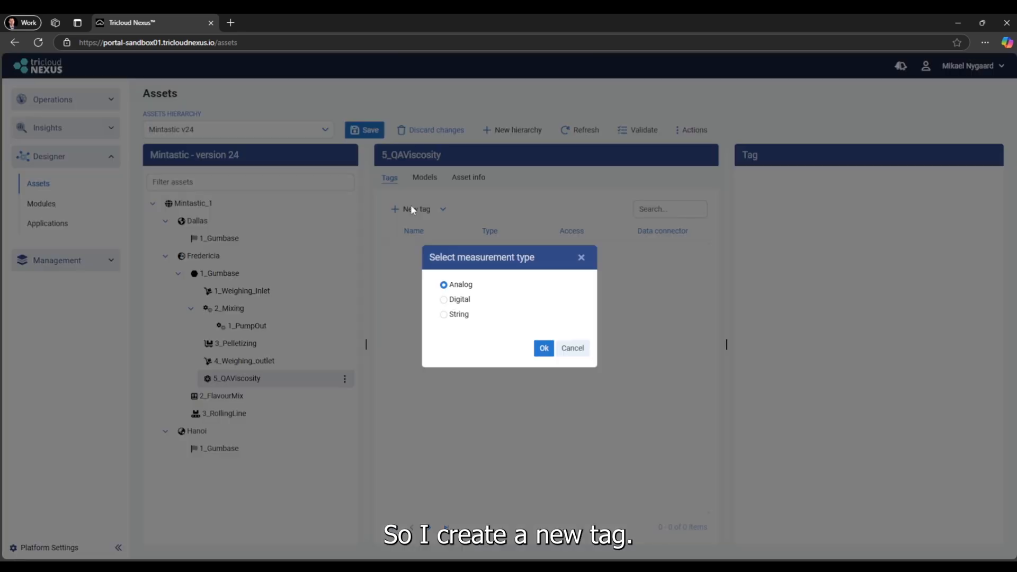
{"action": "left_click", "coordinate": [458, 317]}
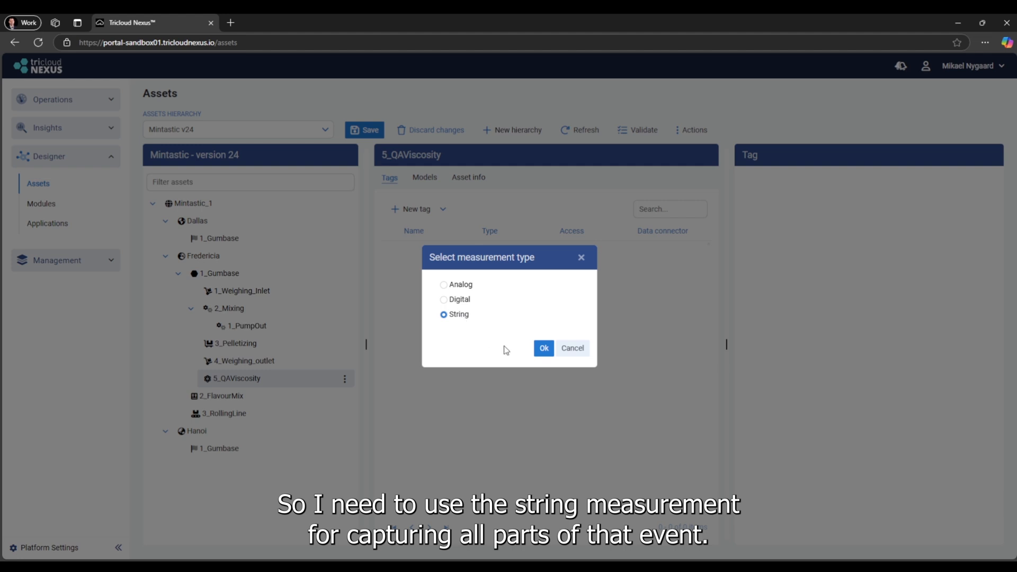
{"action": "left_click", "coordinate": [543, 349]}
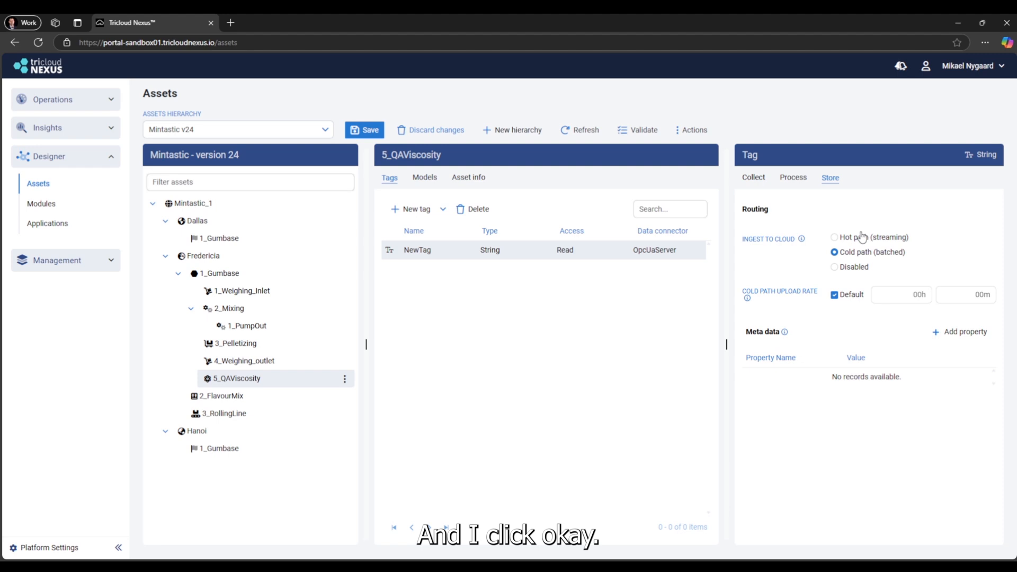
Rename the new string tag of 5_QAViscosity as QAMetrics
{"action": "left_click", "coordinate": [756, 184]}
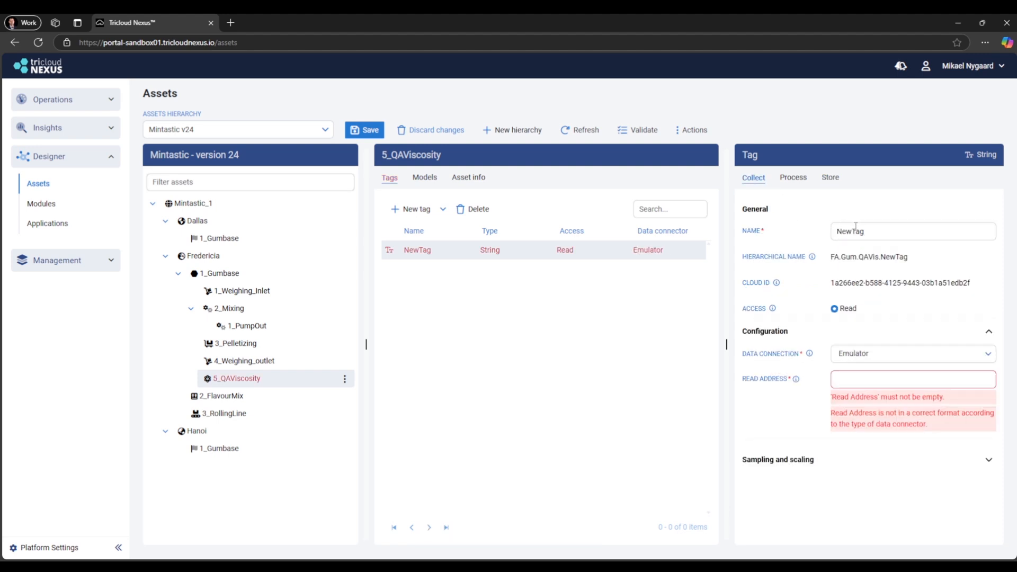
{"action": "double_click", "coordinate": [892, 234]}
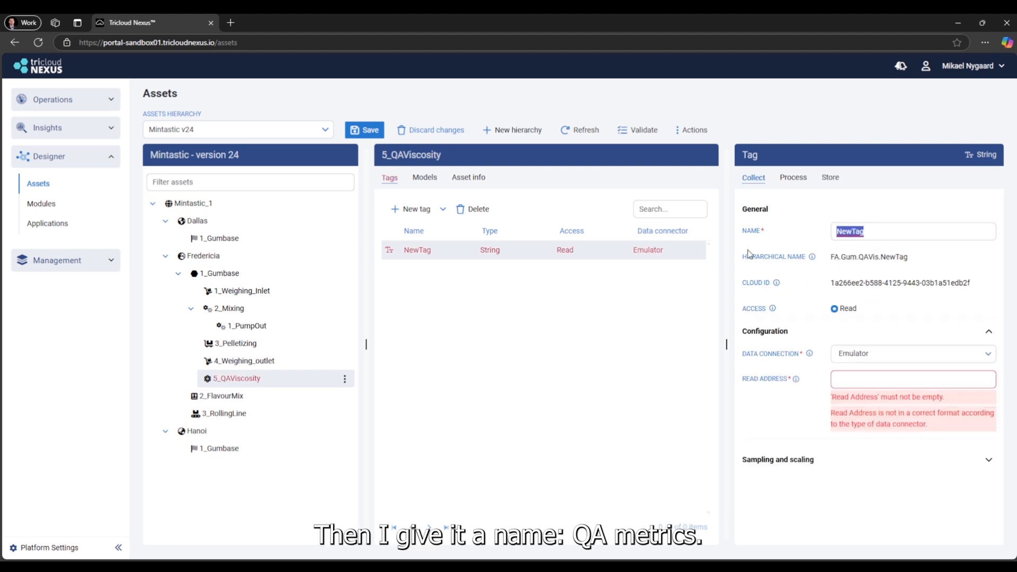
{"action": "type", "text": "QAMetrics"}
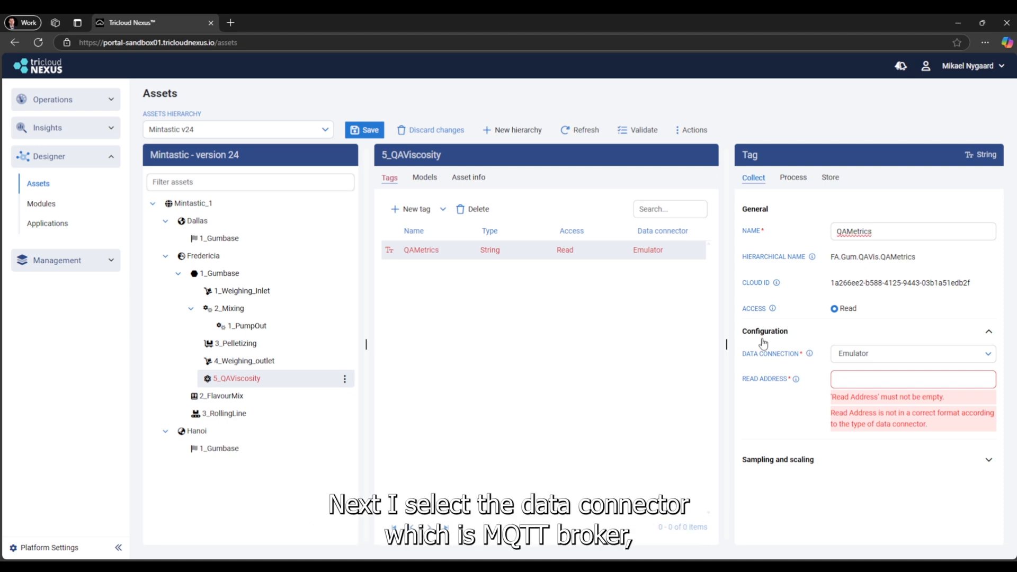
Set the tag's data connection to MqttBroker and its read topic to QualityControl
{"action": "left_click", "coordinate": [857, 353]}
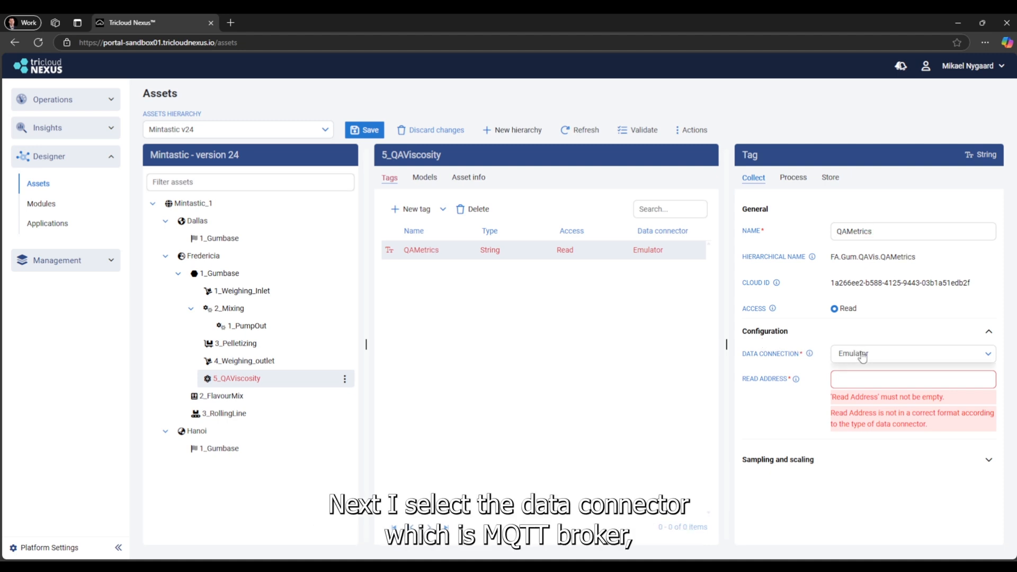
{"action": "left_click", "coordinate": [859, 401]}
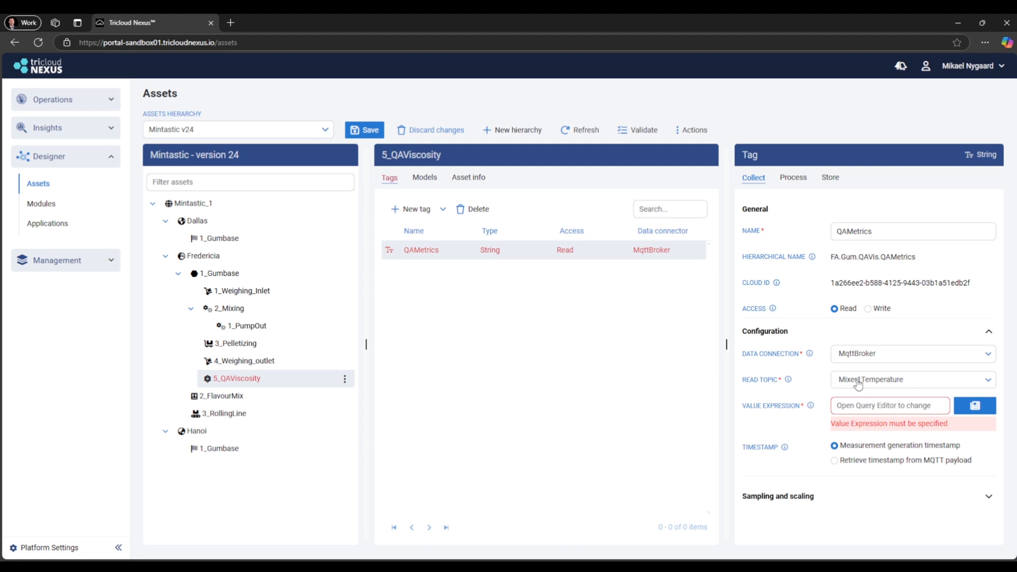
{"action": "left_click", "coordinate": [858, 382]}
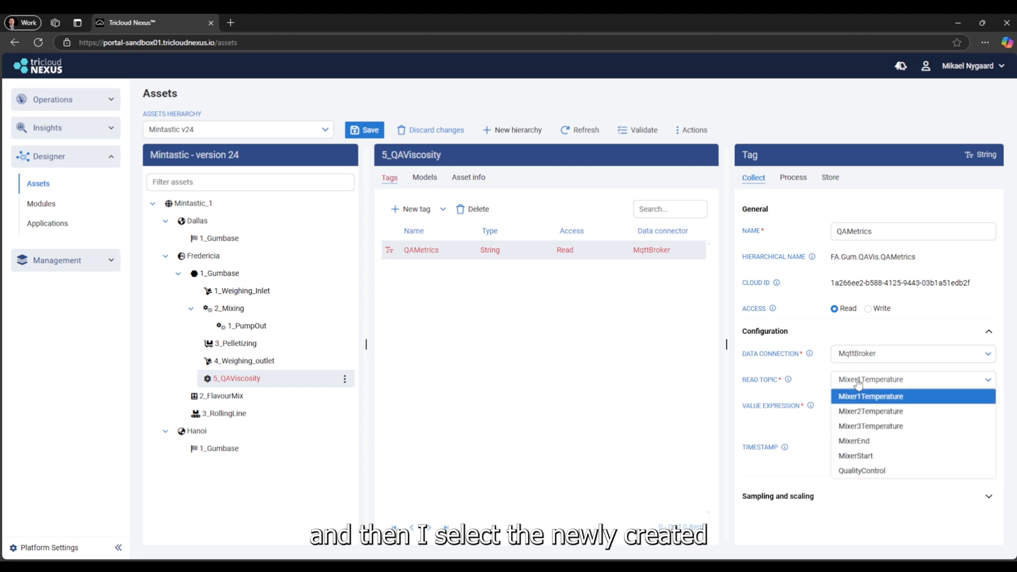
{"action": "left_click", "coordinate": [879, 471]}
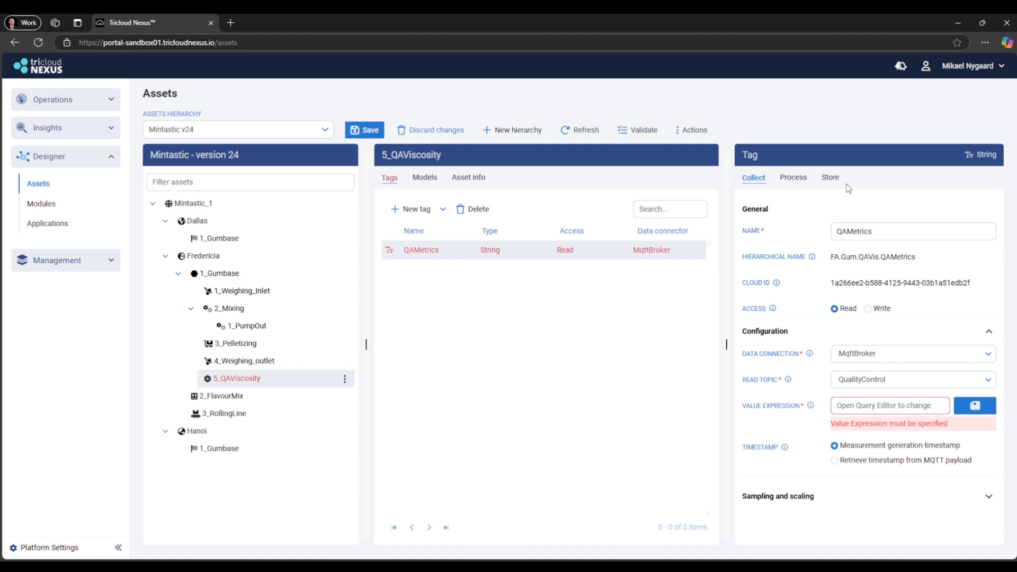
Set the QAMetrics tag's value expression to a JSONata query returning an object with batchId and viscosity, and save the query
{"action": "left_click", "coordinate": [830, 178]}
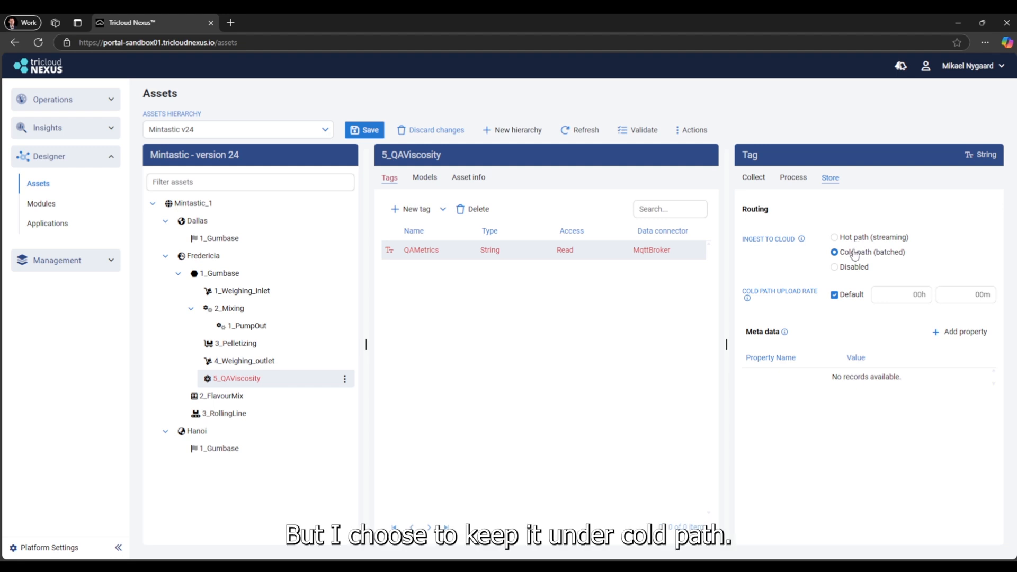
{"action": "left_click", "coordinate": [753, 177]}
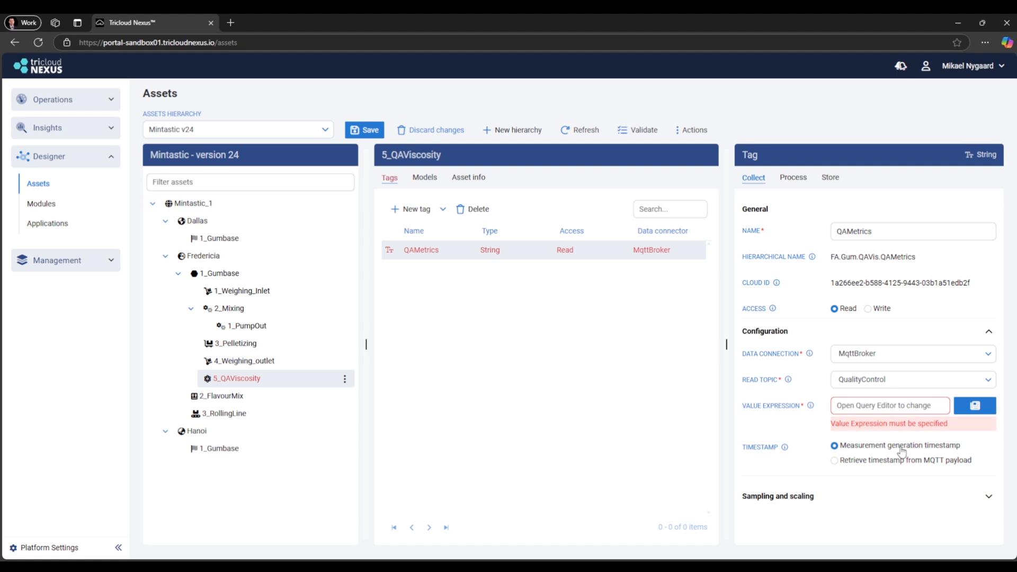
{"action": "left_click", "coordinate": [974, 407]}
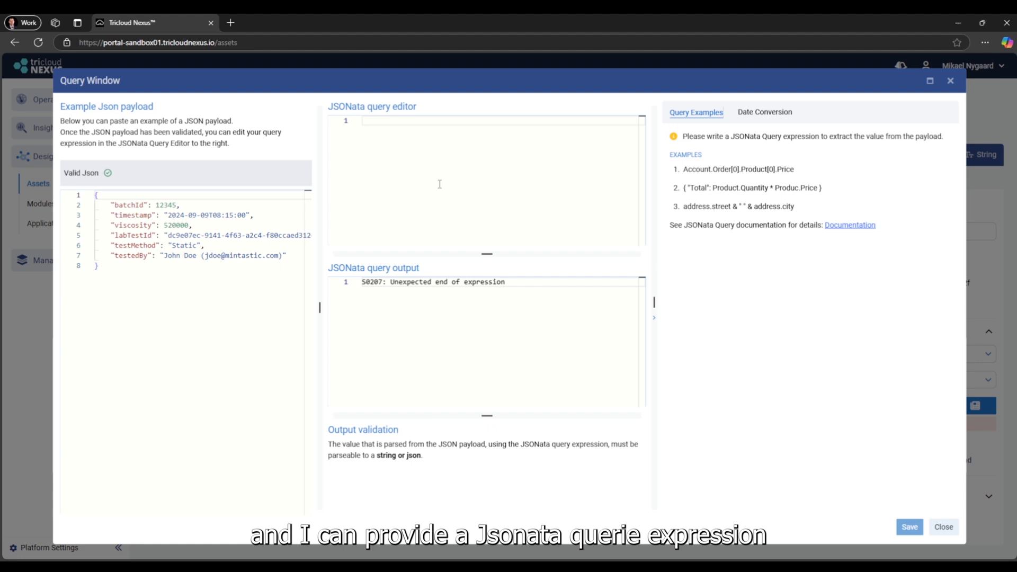
{"action": "type", "text": "{   \"batchId\": batchId,   \"viscosity\": viscosity }"}
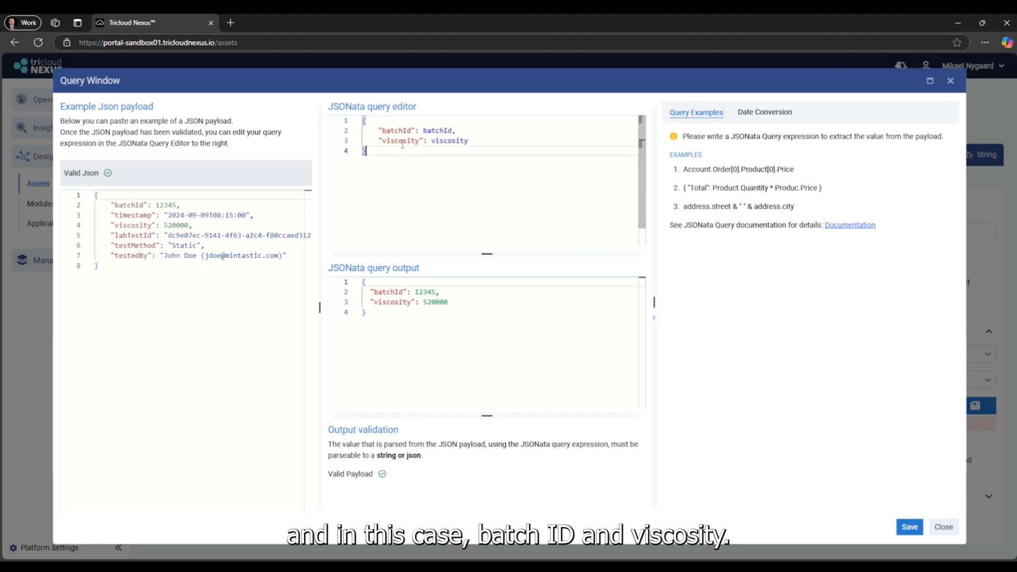
{"action": "left_click", "coordinate": [909, 526]}
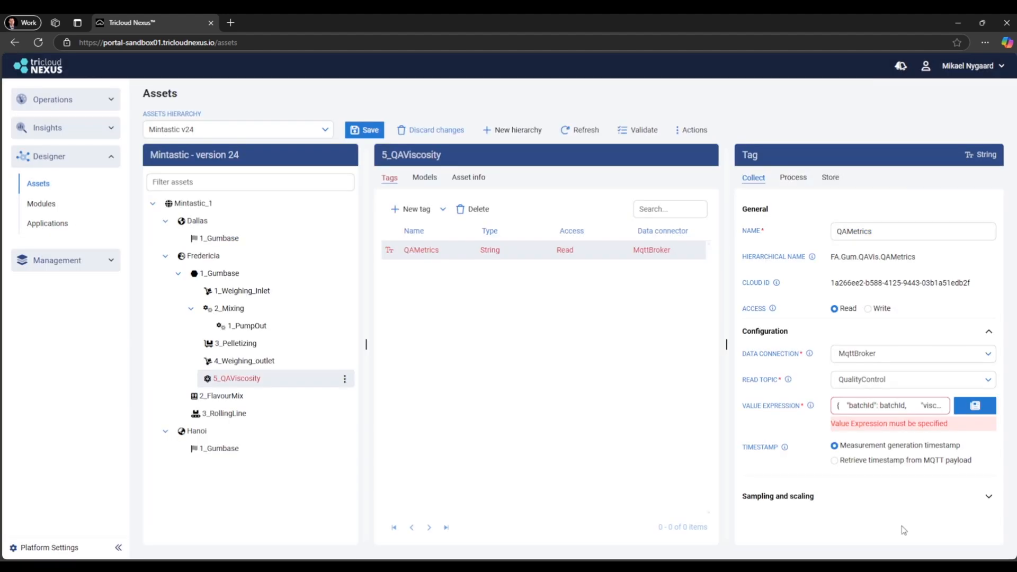
Retrieve the tag's timestamp from the MQTT payload using the expression $toUtcFromTimezoneId(timestamp, 'Europe/Copenhagen'), and save the query
{"action": "left_click", "coordinate": [835, 461]}
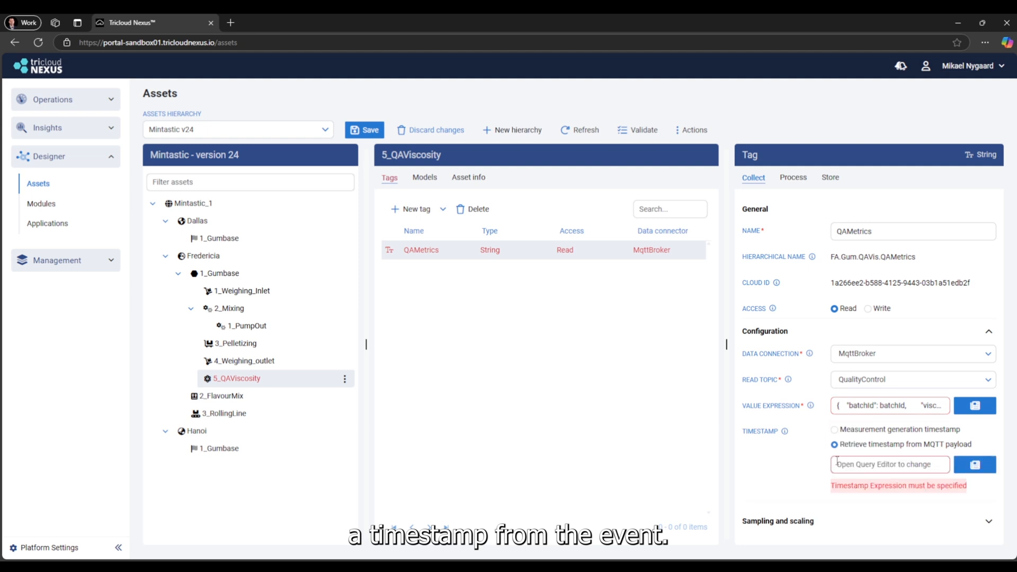
{"action": "left_click", "coordinate": [974, 466]}
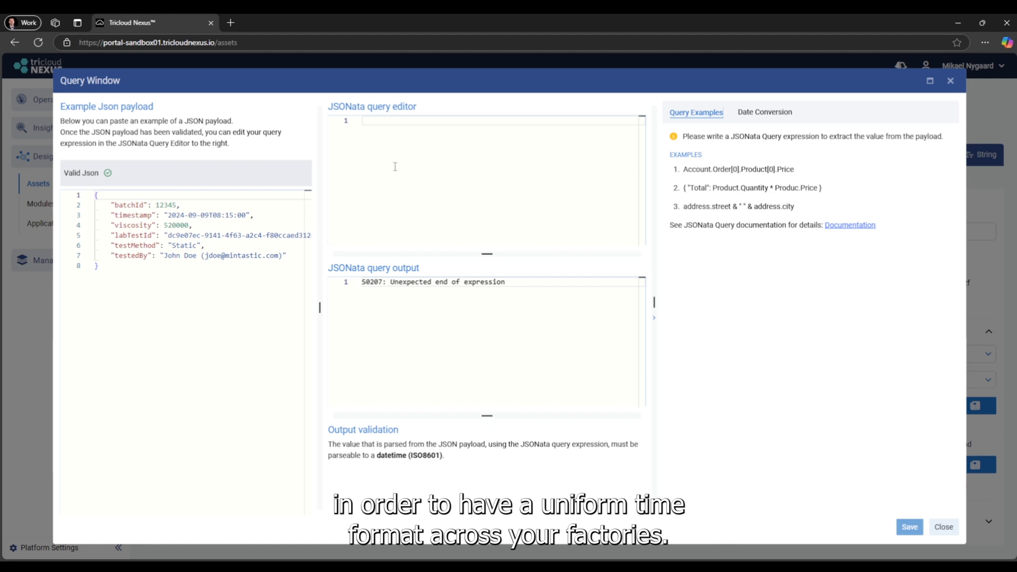
{"action": "type", "text": "$toUtcFromTimezoneId(timestamp, 'Europe/Copenhagen')"}
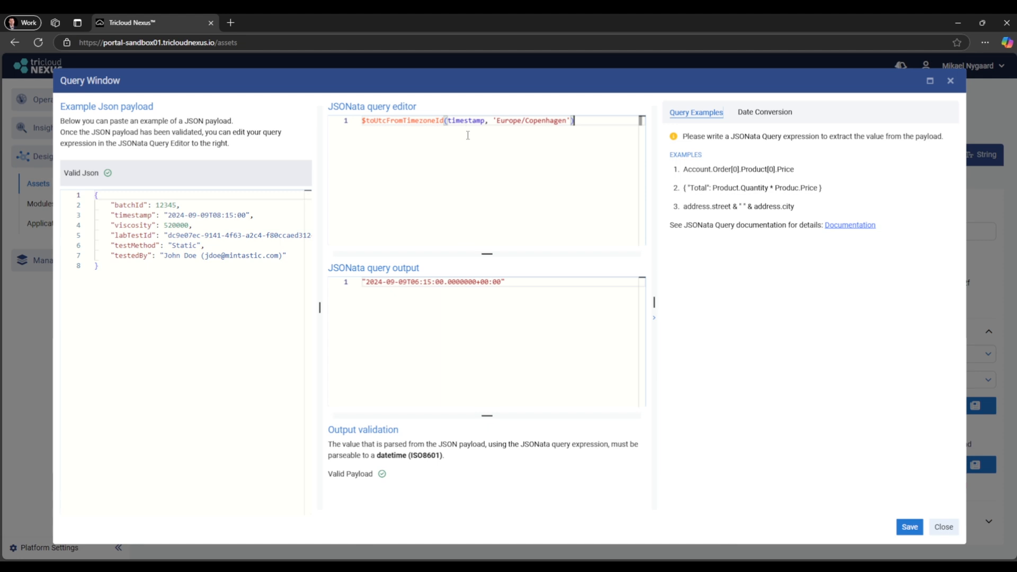
{"action": "left_click", "coordinate": [909, 527]}
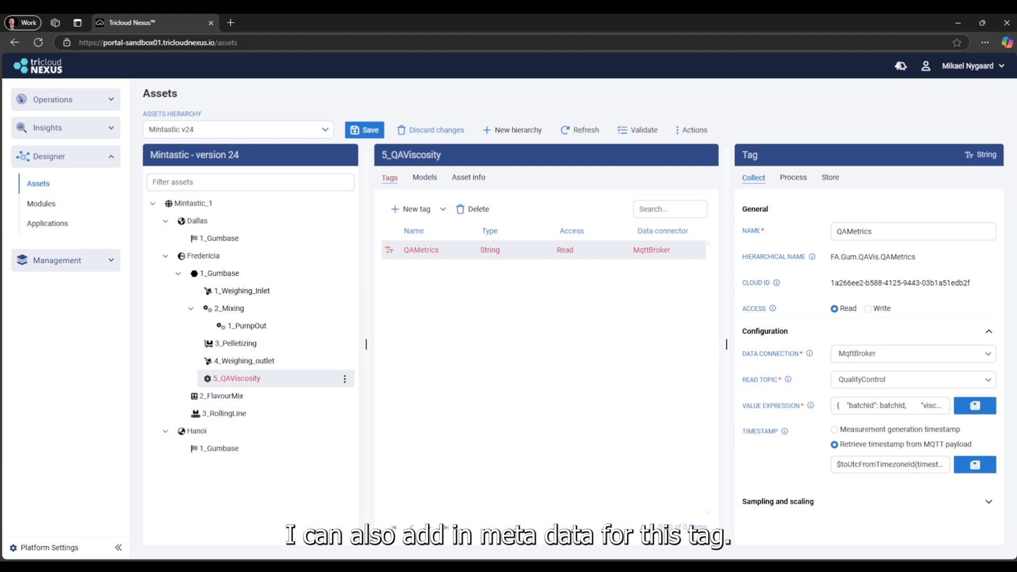
Add a metadata property unitOfMeasure with the value centipoise (cP) to the QAMetrics tag
{"action": "left_click", "coordinate": [830, 180]}
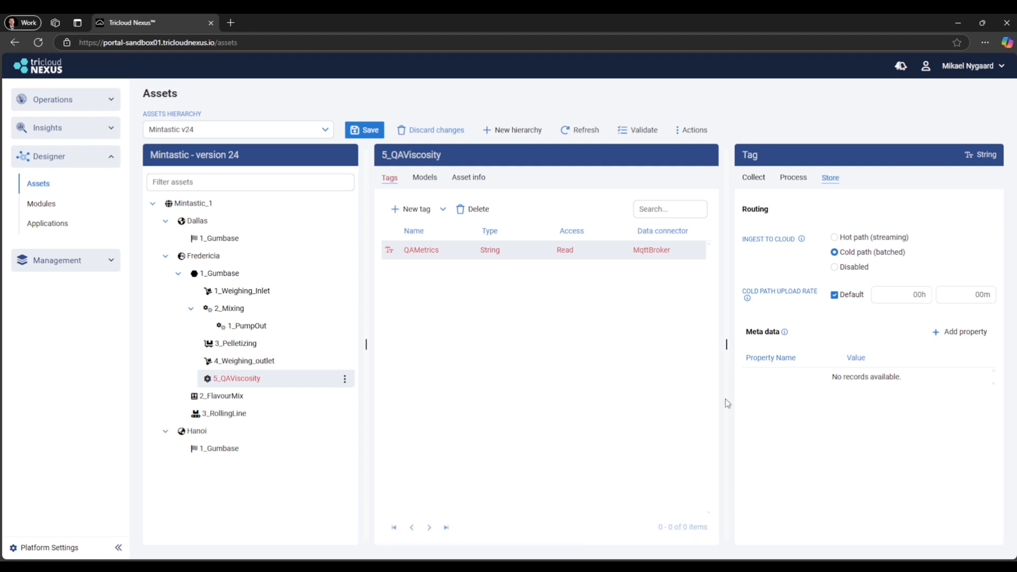
{"action": "left_click", "coordinate": [956, 335]}
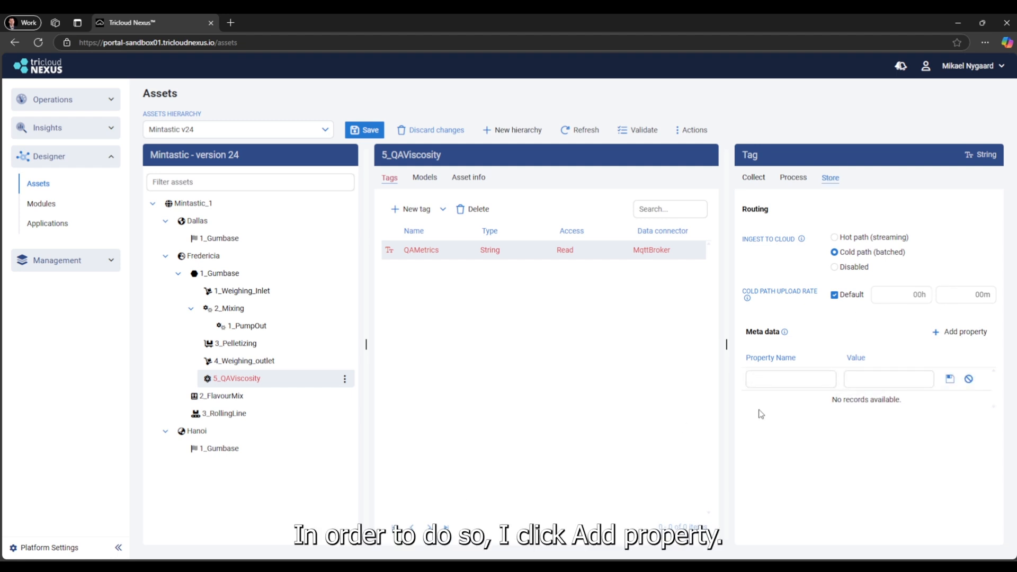
{"action": "type", "text": "uni"}
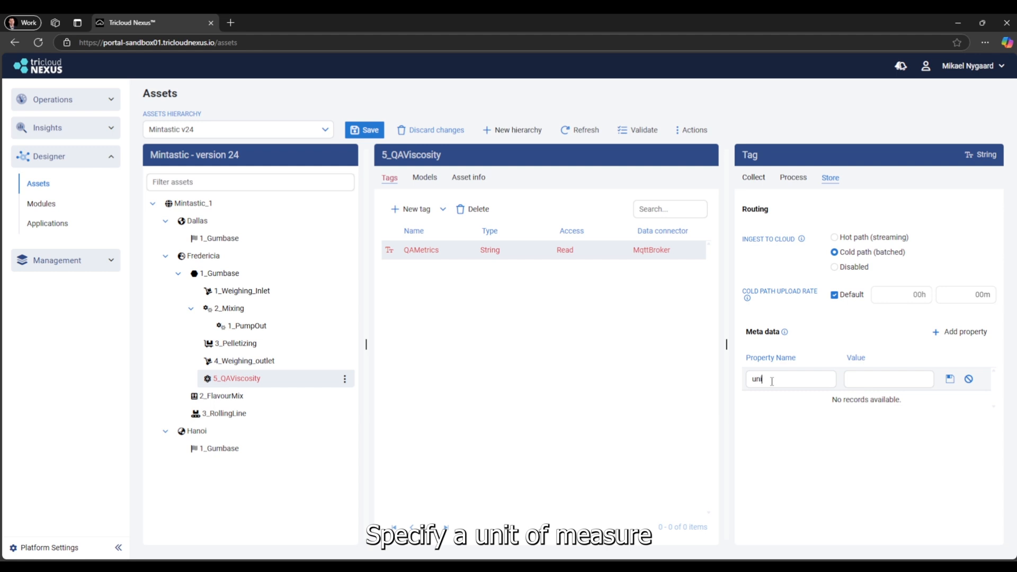
{"action": "type", "text": "tOfMeasure"}
{"action": "key", "text": "Tab"}
{"action": "type", "text": "centipoise (cP)"}
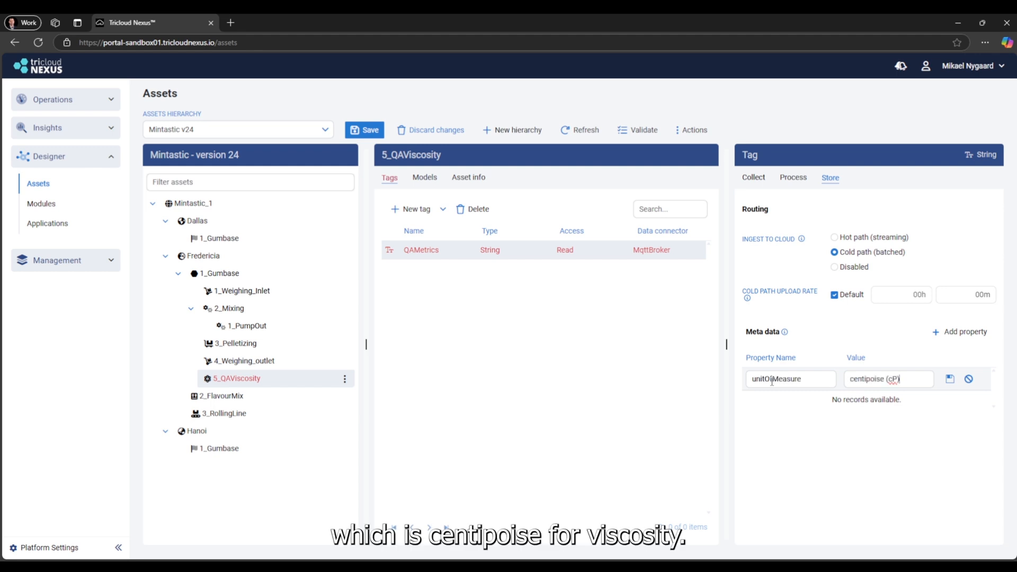
{"action": "left_click", "coordinate": [950, 378]}
{"action": "left_click", "coordinate": [754, 179]}
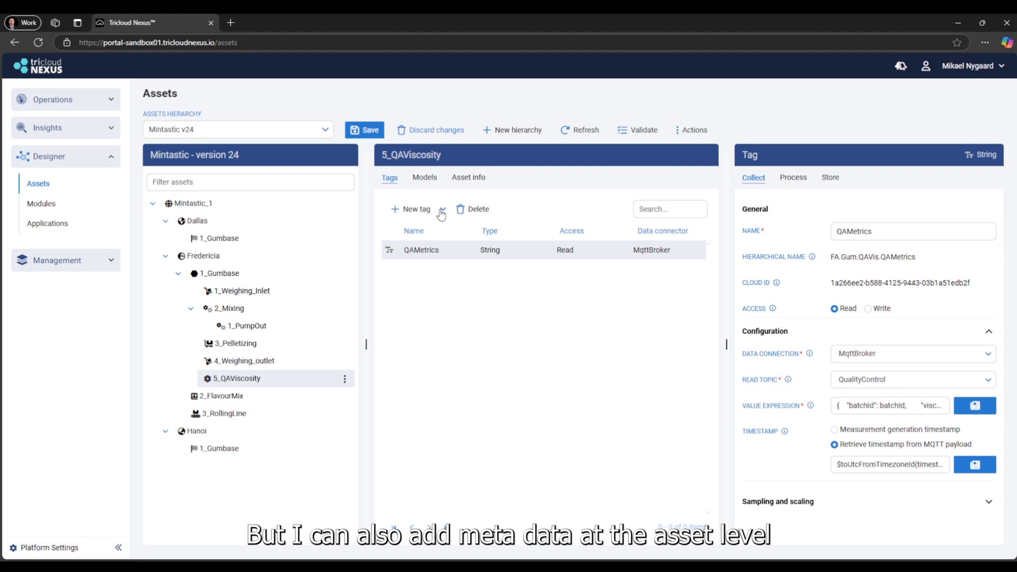
Add a metadata property equipmentType with the value Viscometer to the 5_QAViscosity asset itself
{"action": "left_click", "coordinate": [468, 179]}
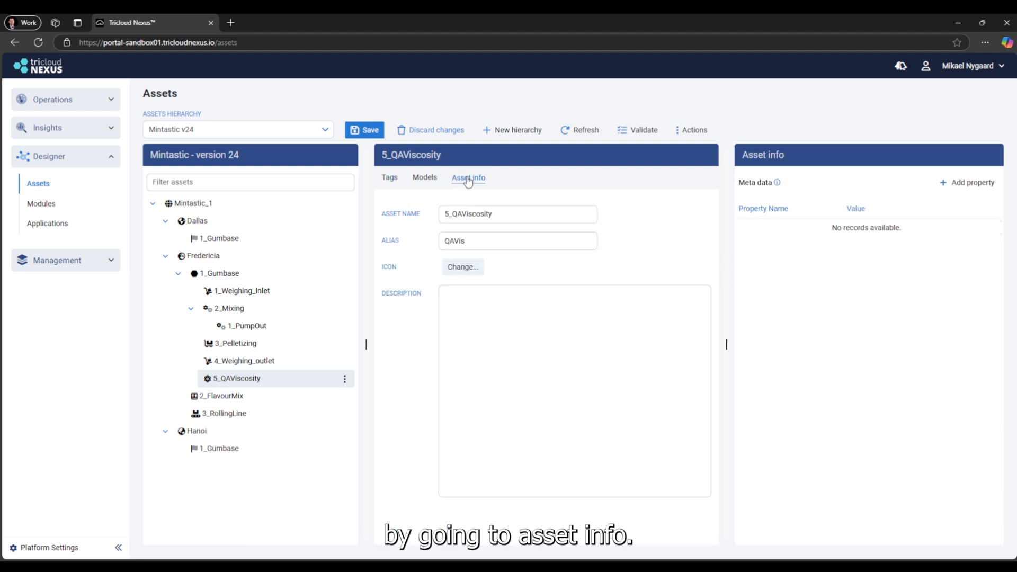
{"action": "left_click", "coordinate": [972, 183]}
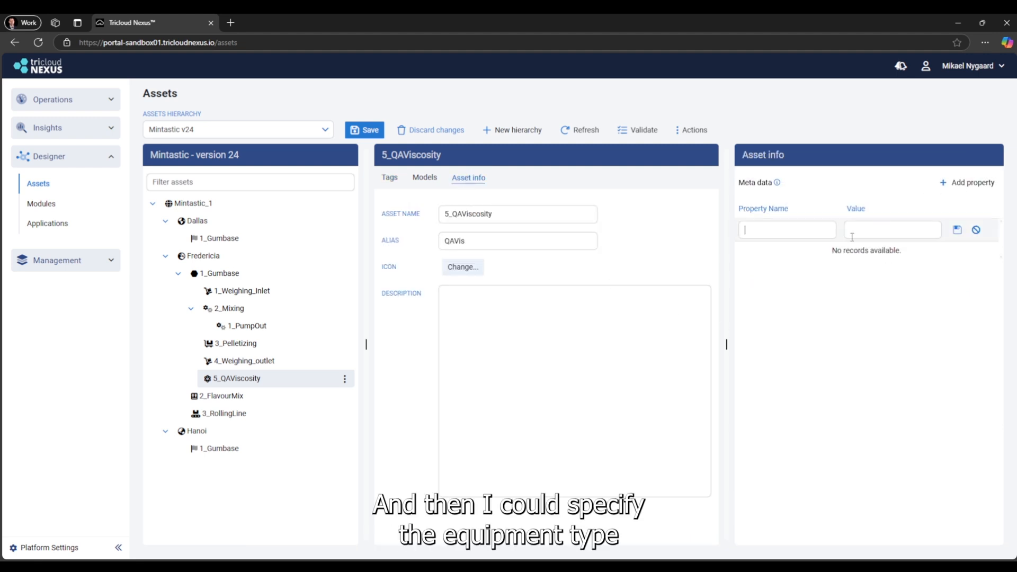
{"action": "type", "text": "equipmentType"}
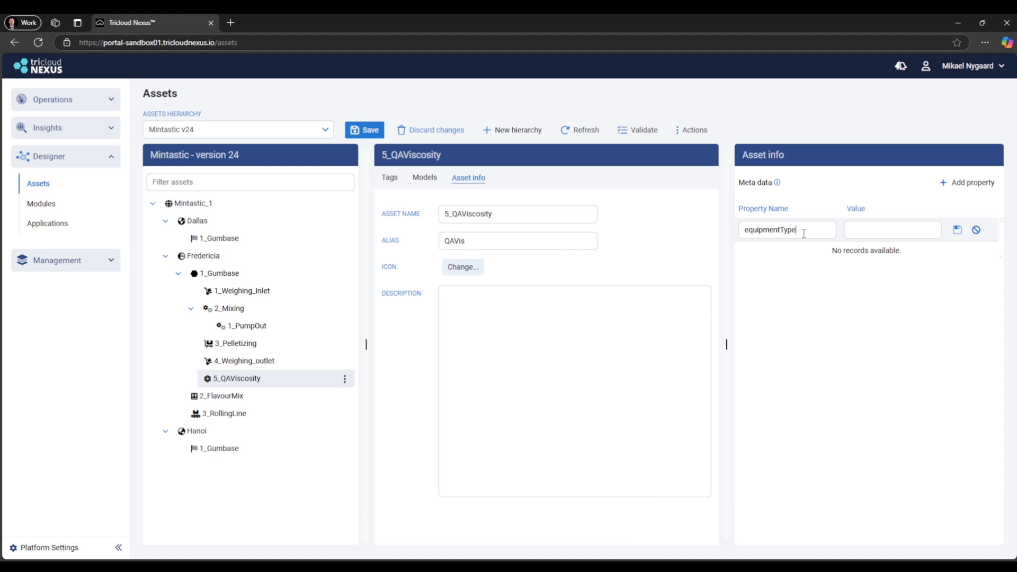
{"action": "key", "text": "Tab"}
{"action": "type", "text": "Viscomete"}
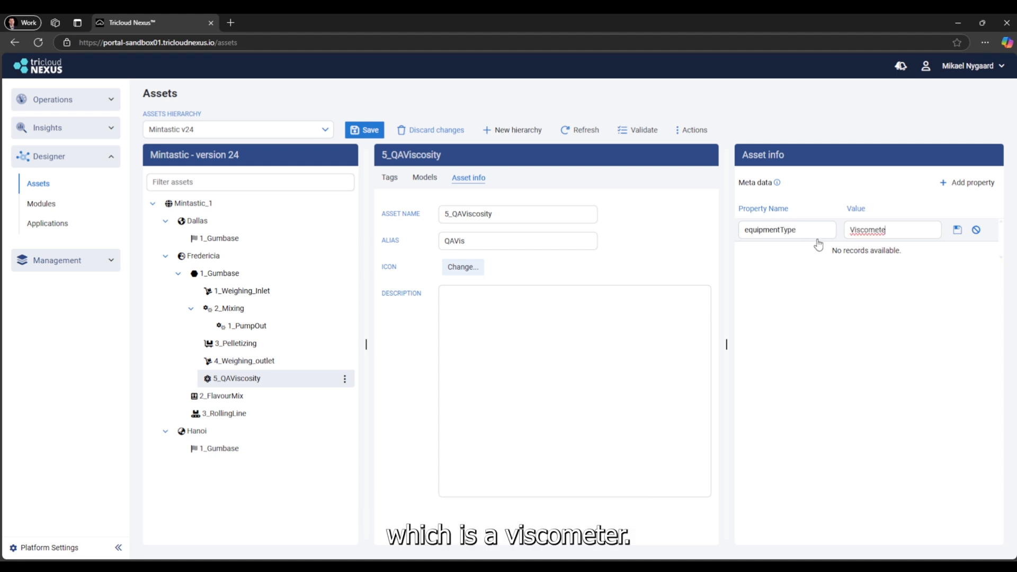
{"action": "type", "text": "r"}
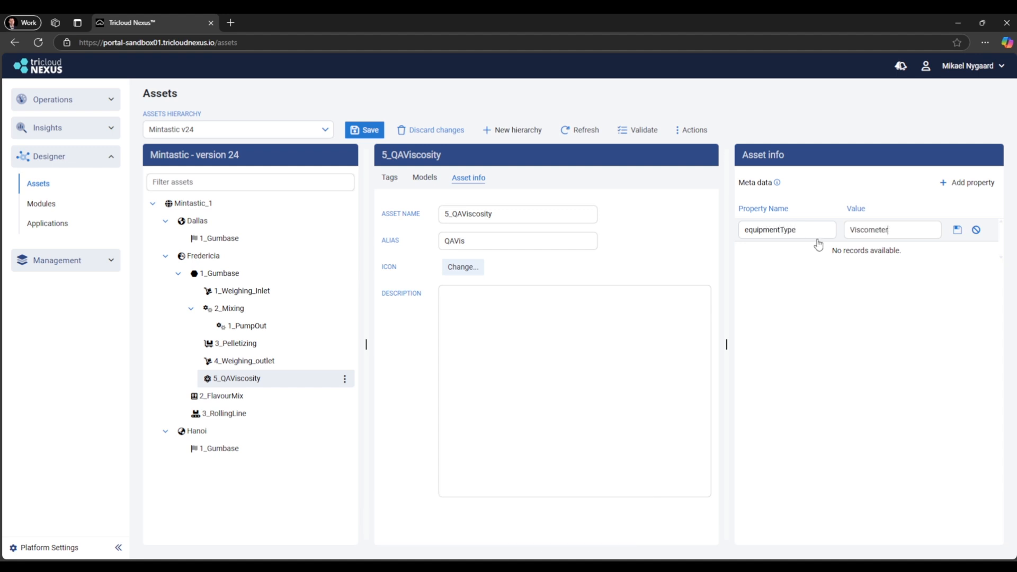
{"action": "left_click", "coordinate": [957, 230]}
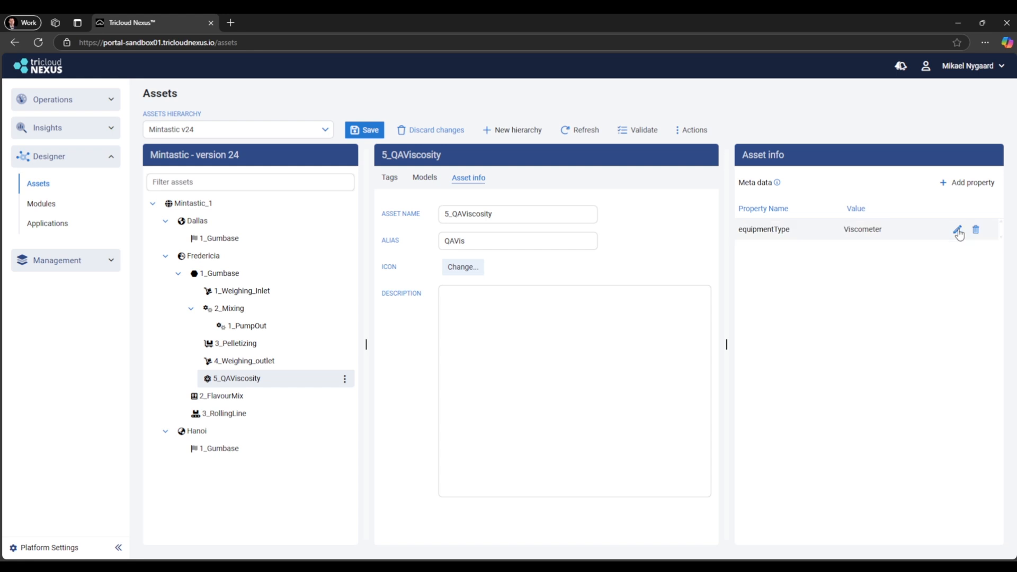
Save the Mintastic asset hierarchy with the comment "Added lab topic and tags"
{"action": "left_click", "coordinate": [388, 178]}
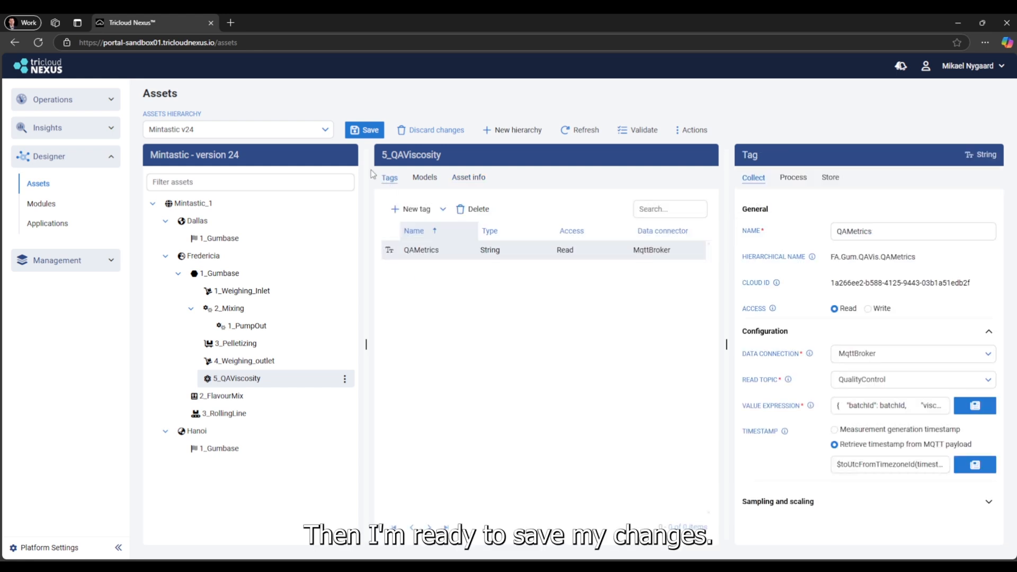
{"action": "left_click", "coordinate": [358, 131]}
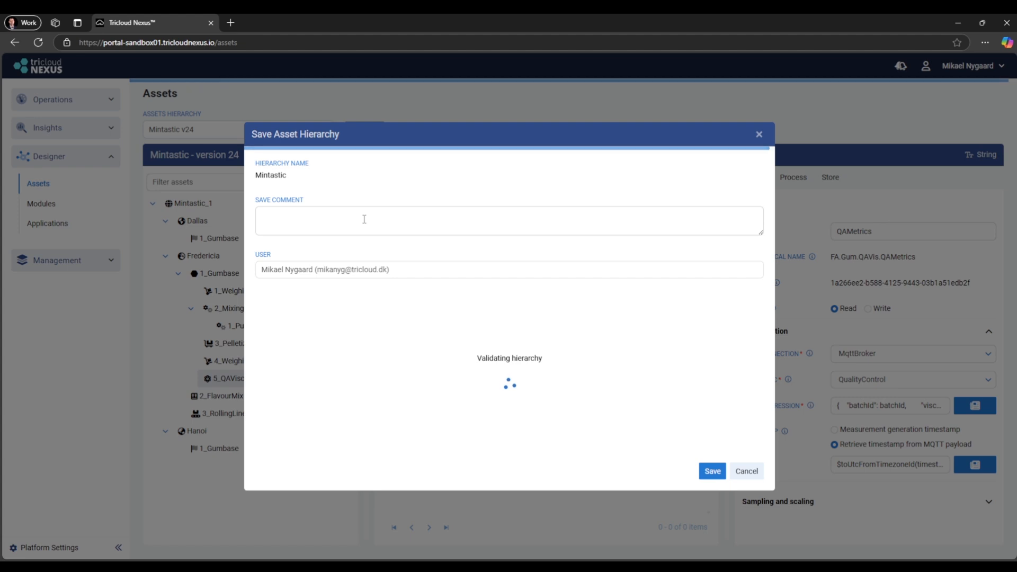
{"action": "left_click", "coordinate": [364, 219]}
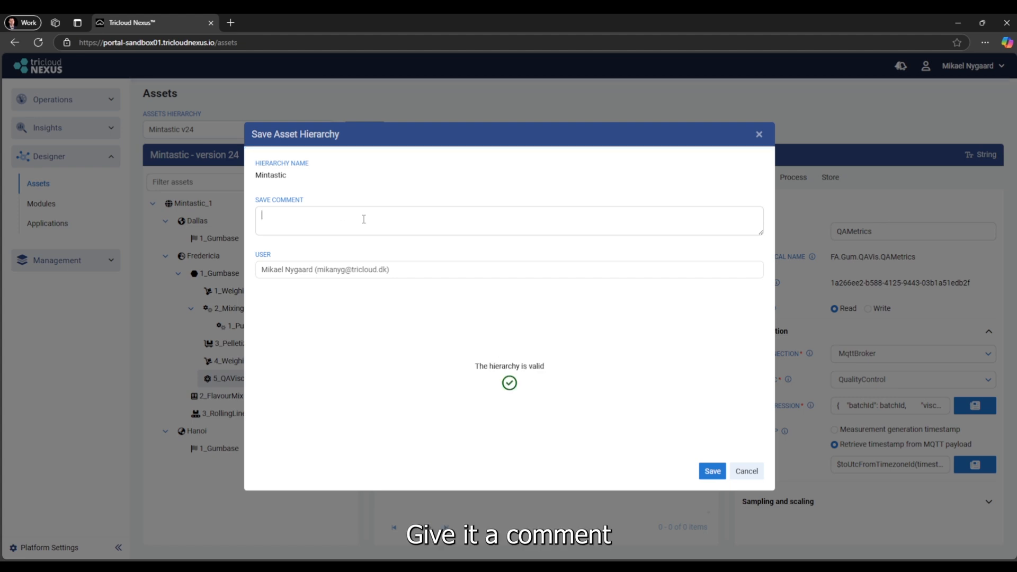
{"action": "type", "text": "Added lab topic and tags"}
{"action": "left_click", "coordinate": [712, 471]}
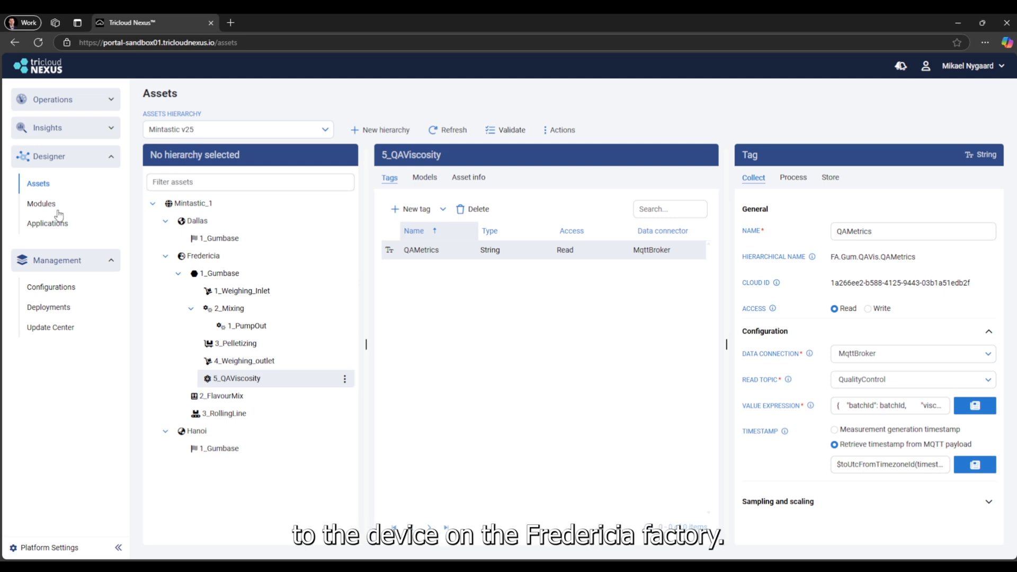
Assign the Mintastic v25 hierarchy to the mintastic-edge03-fredericia device, with the whole Fredericia area selected
{"action": "left_click", "coordinate": [51, 288]}
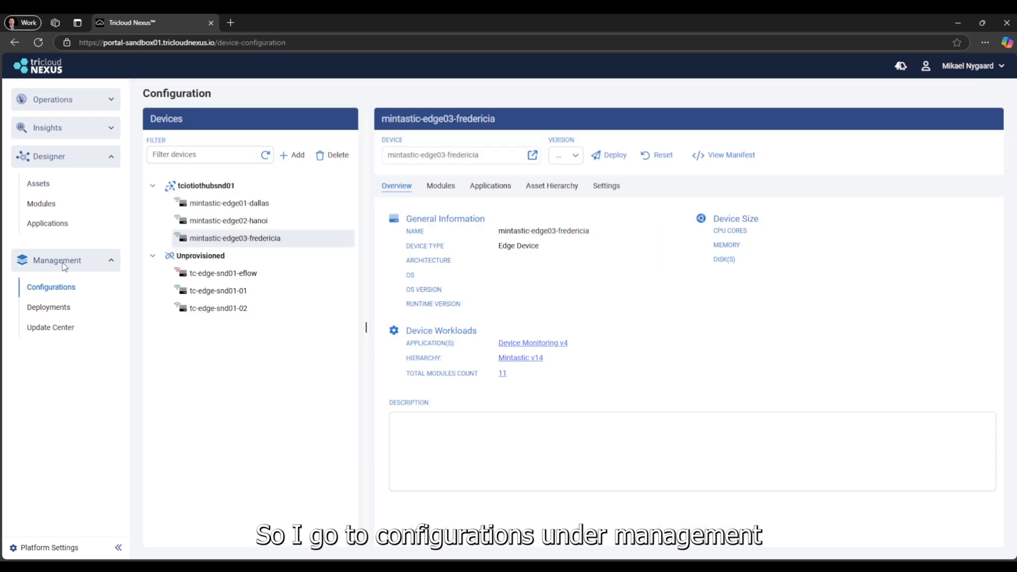
{"action": "left_click", "coordinate": [154, 257]}
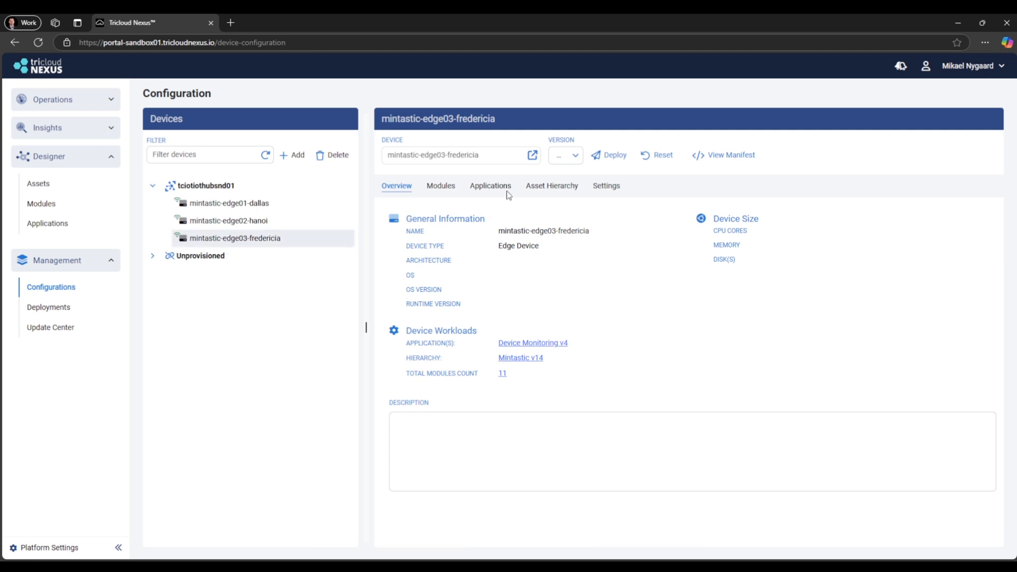
{"action": "left_click", "coordinate": [567, 191]}
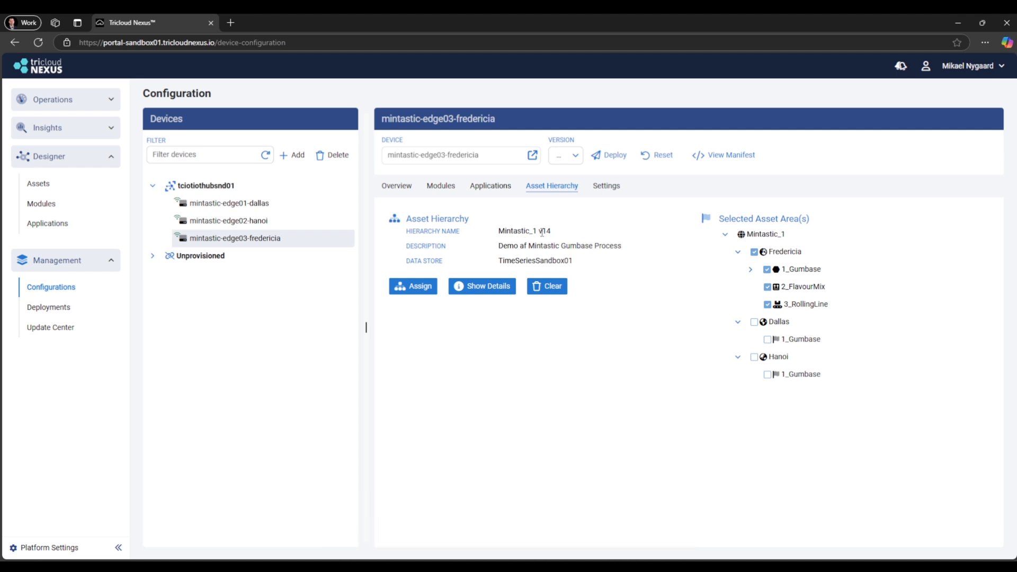
{"action": "left_click", "coordinate": [414, 289]}
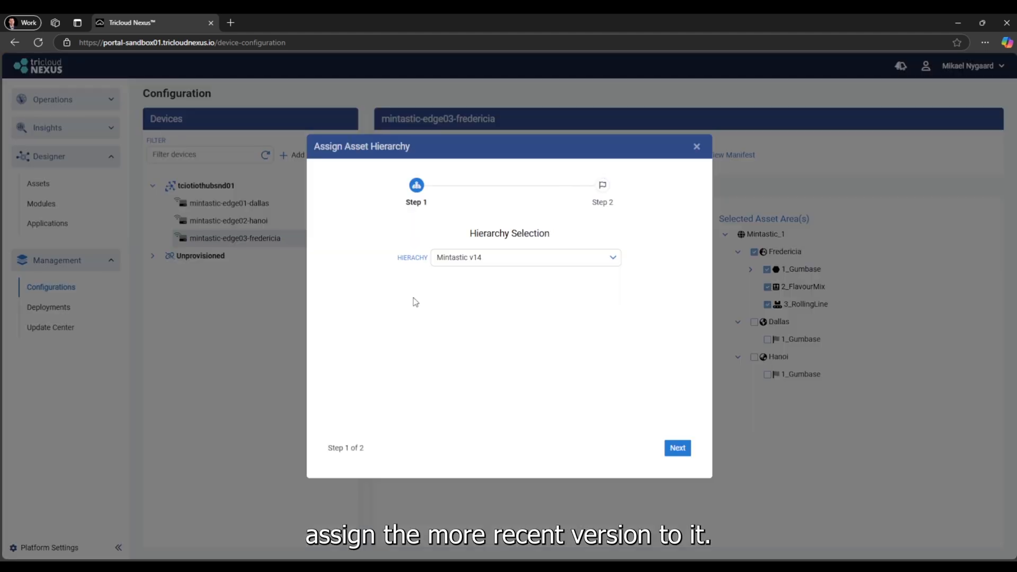
{"action": "left_click", "coordinate": [558, 257]}
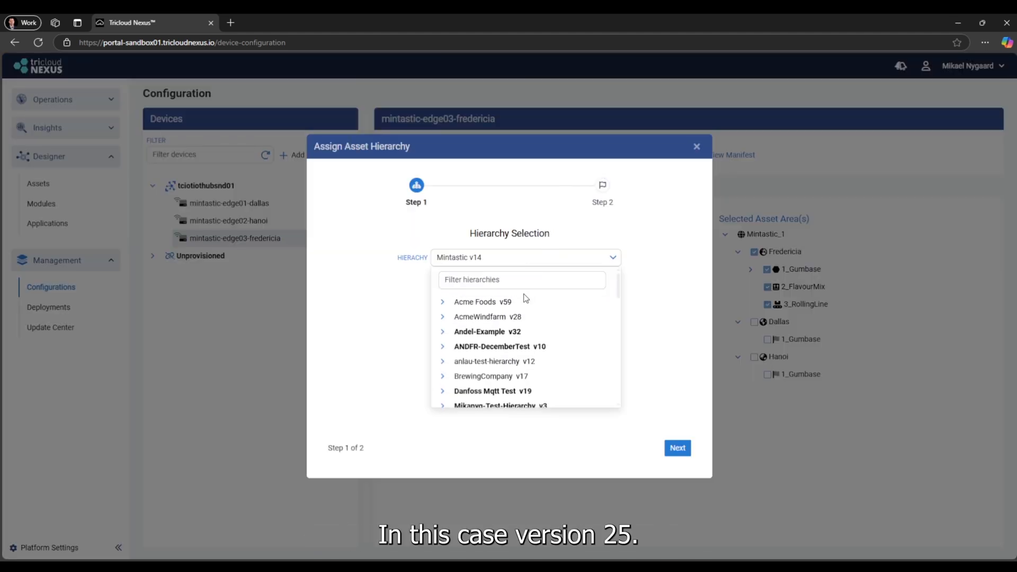
{"action": "scroll", "coordinate": [503, 295], "scroll_direction": "down", "scroll_amount": 3}
{"action": "left_click", "coordinate": [498, 366]}
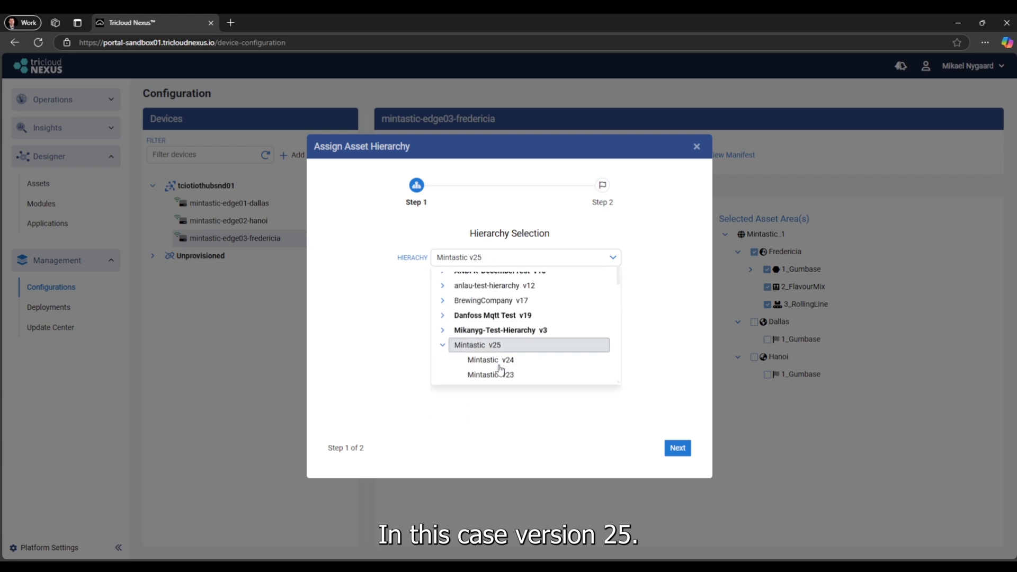
{"action": "left_click", "coordinate": [677, 450]}
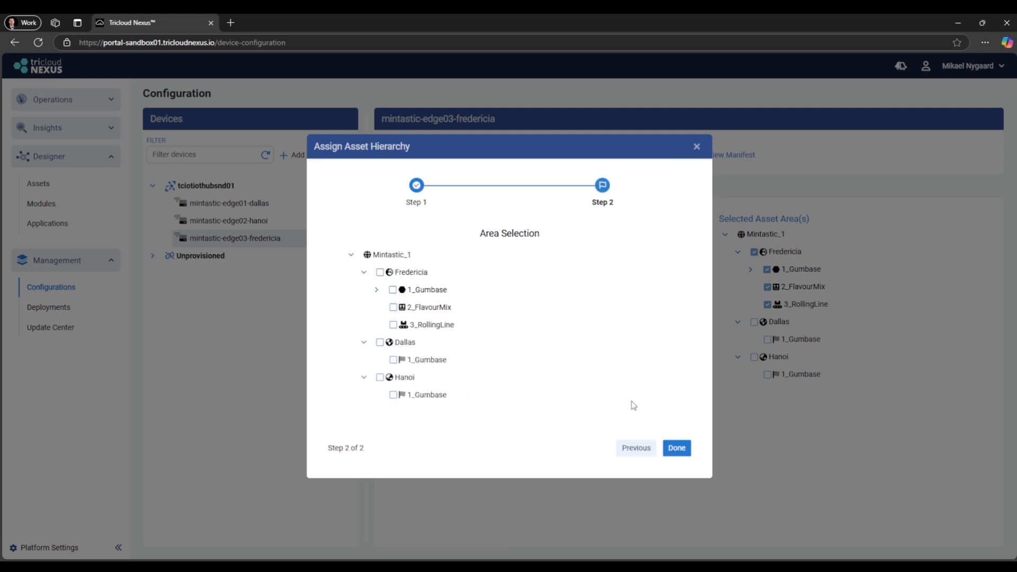
{"action": "left_click", "coordinate": [380, 273]}
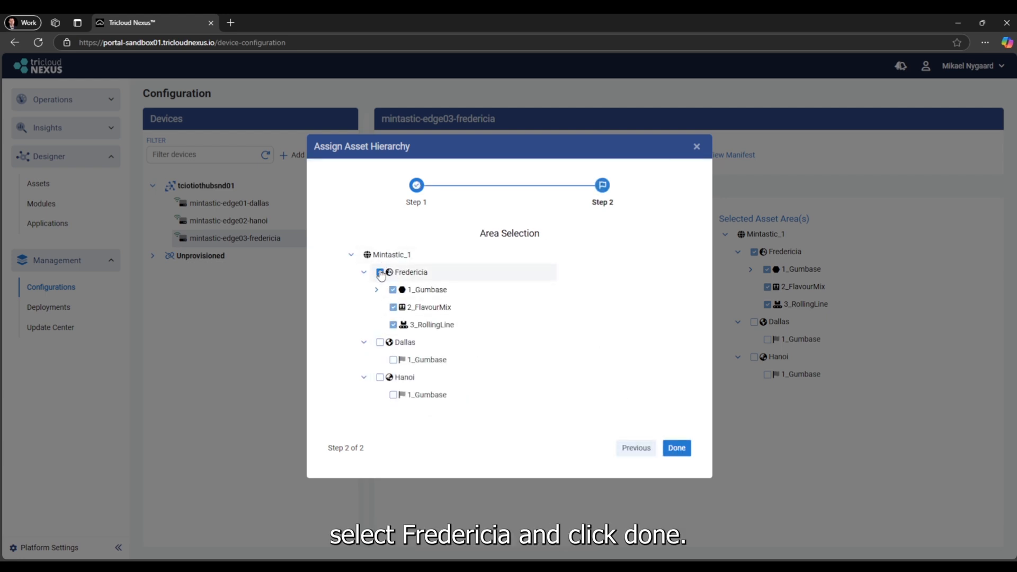
{"action": "left_click", "coordinate": [677, 448]}
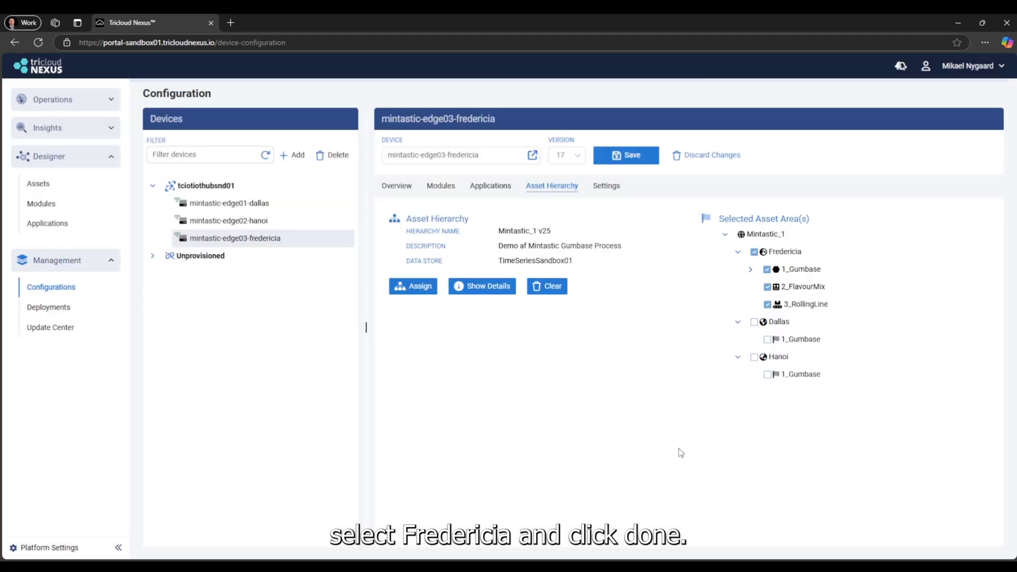
Save the mintastic-edge03-fredericia configuration and deploy it to the device immediately
{"action": "left_click", "coordinate": [620, 155]}
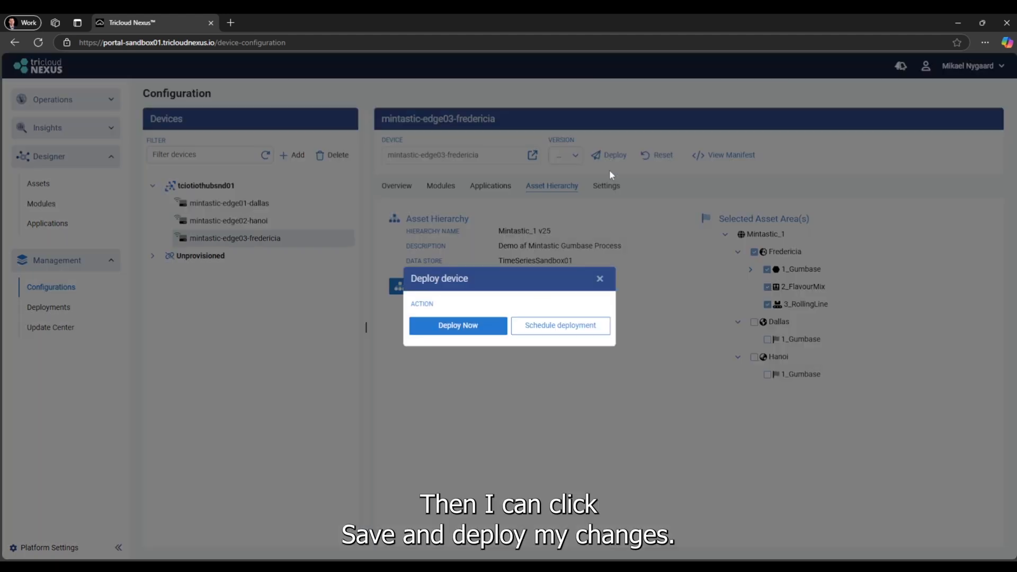
{"action": "left_click", "coordinate": [442, 328]}
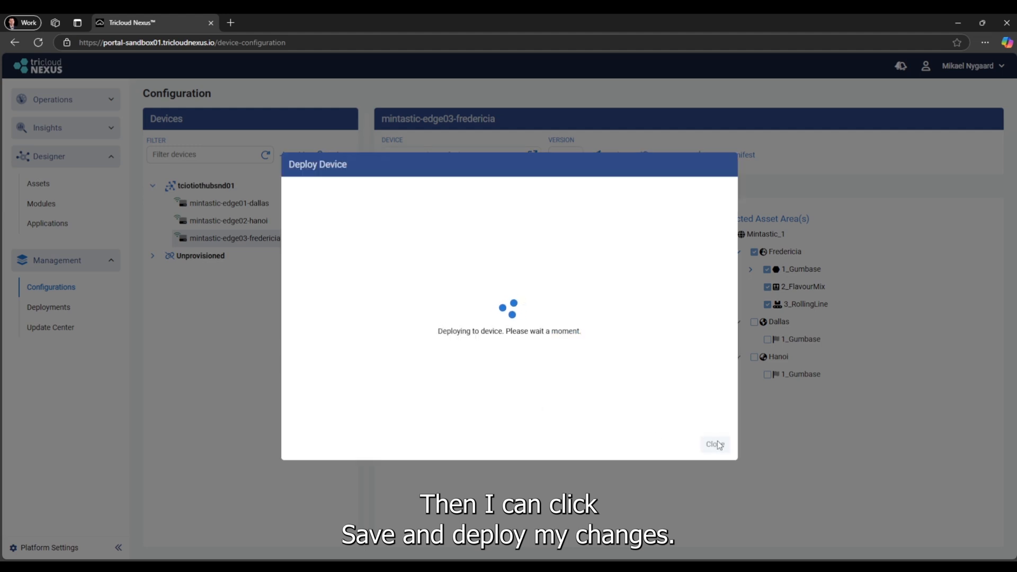